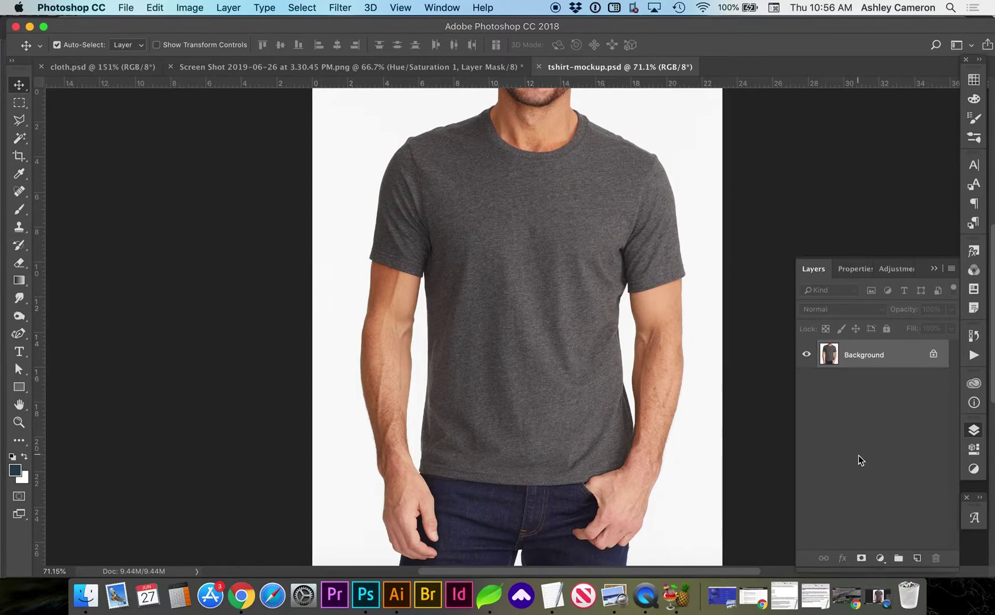
Step: Add a Hue/Saturation adjustment layer with Saturation -100 to the t-shirt mockup photo
click(879, 559)
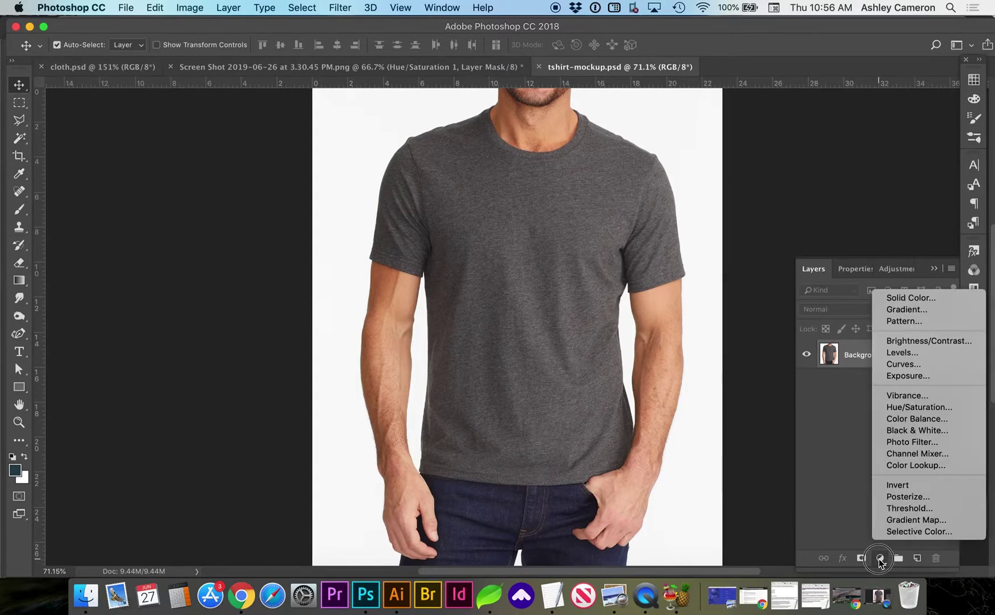
click(912, 408)
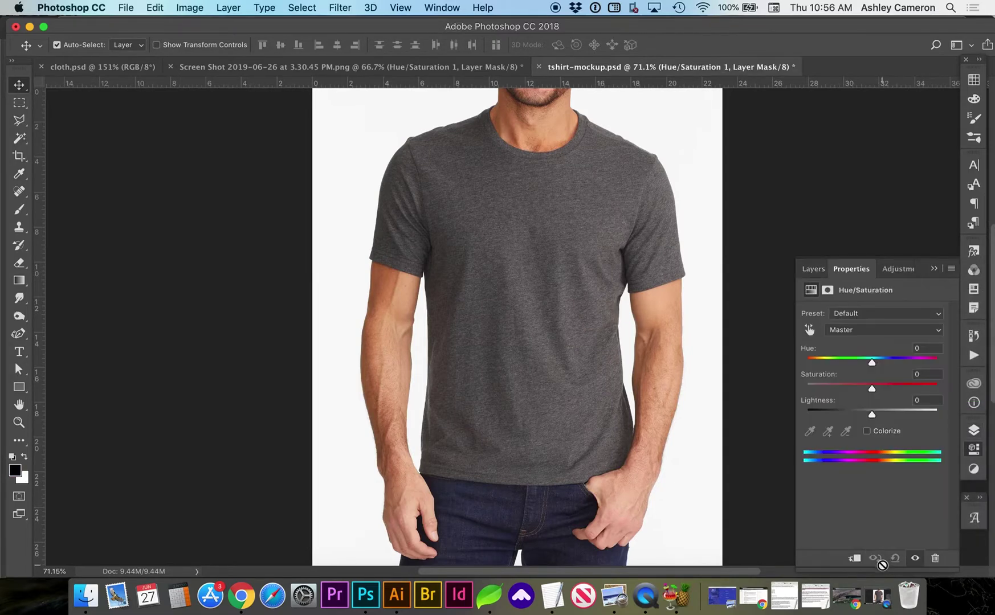
drag(876, 387, 799, 393)
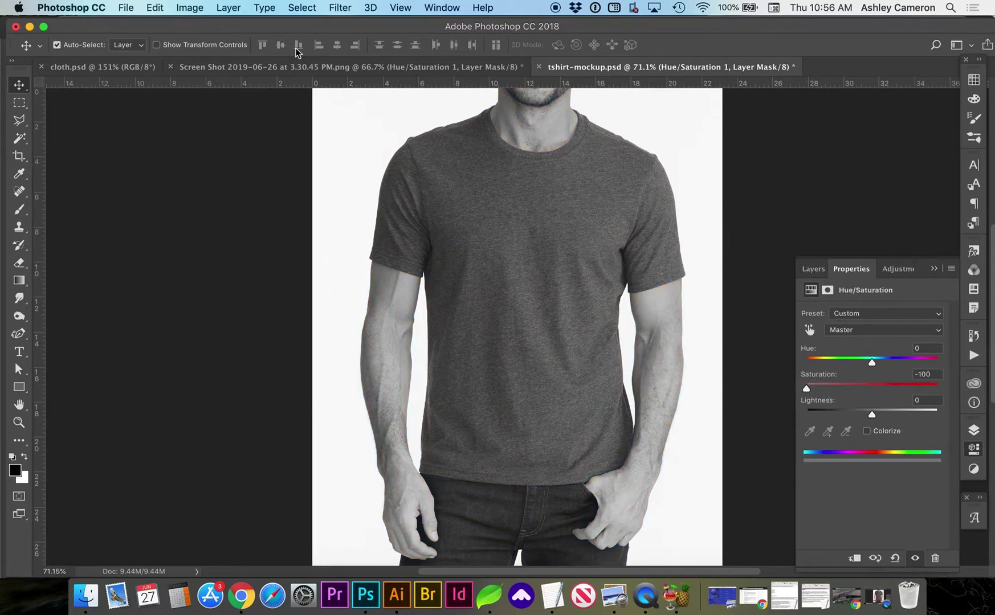
Step: Save the grayscale photo as tshirt-displacement.psd, replacing the existing file
click(125, 7)
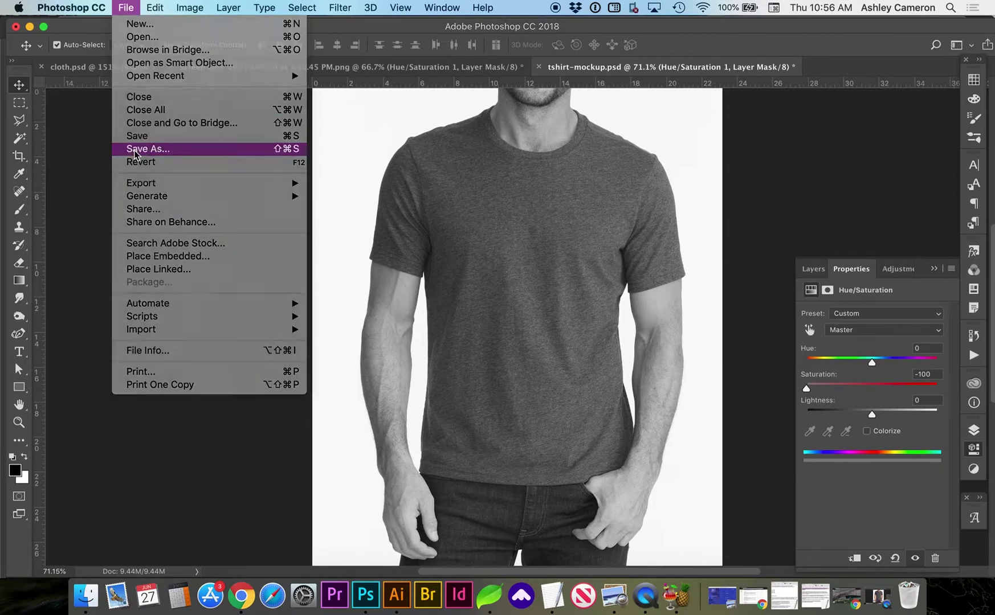
click(134, 151)
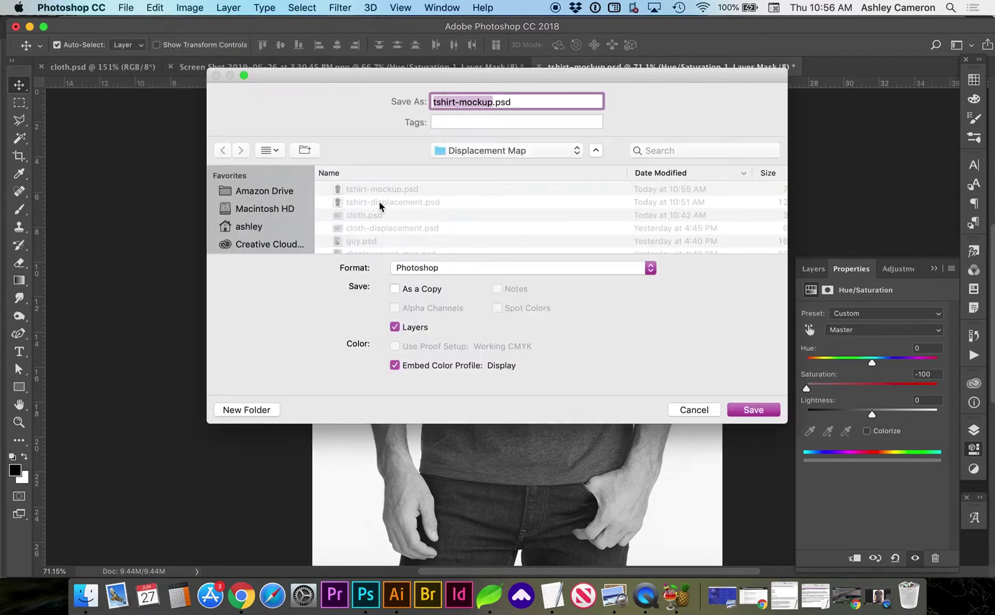
click(380, 207)
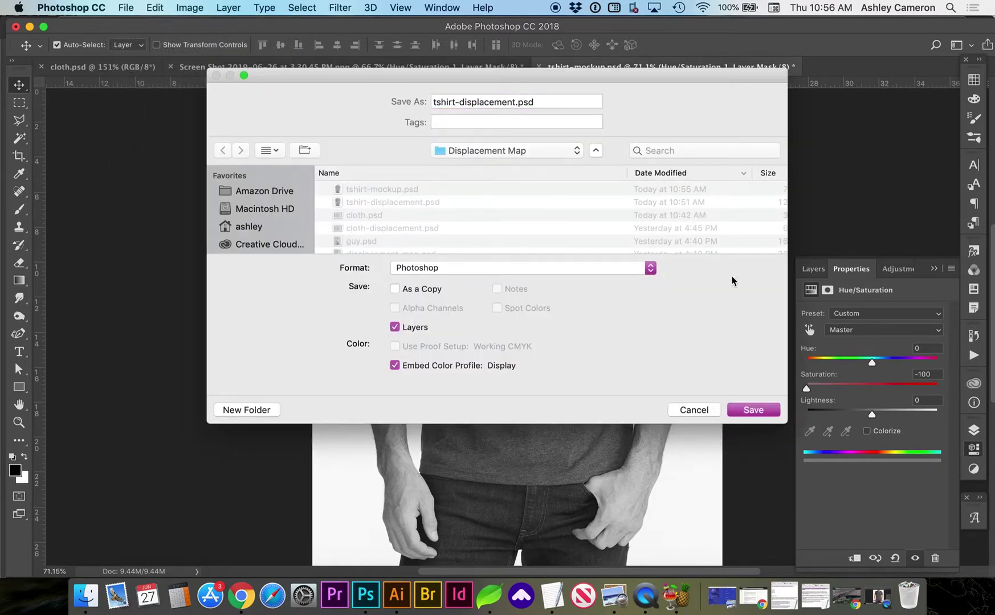
click(761, 410)
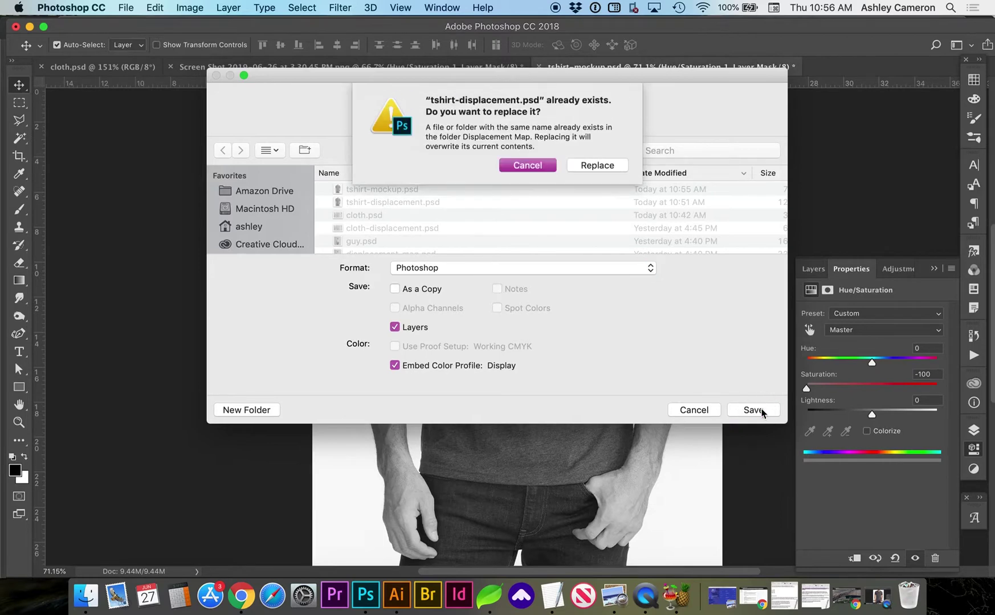
click(621, 166)
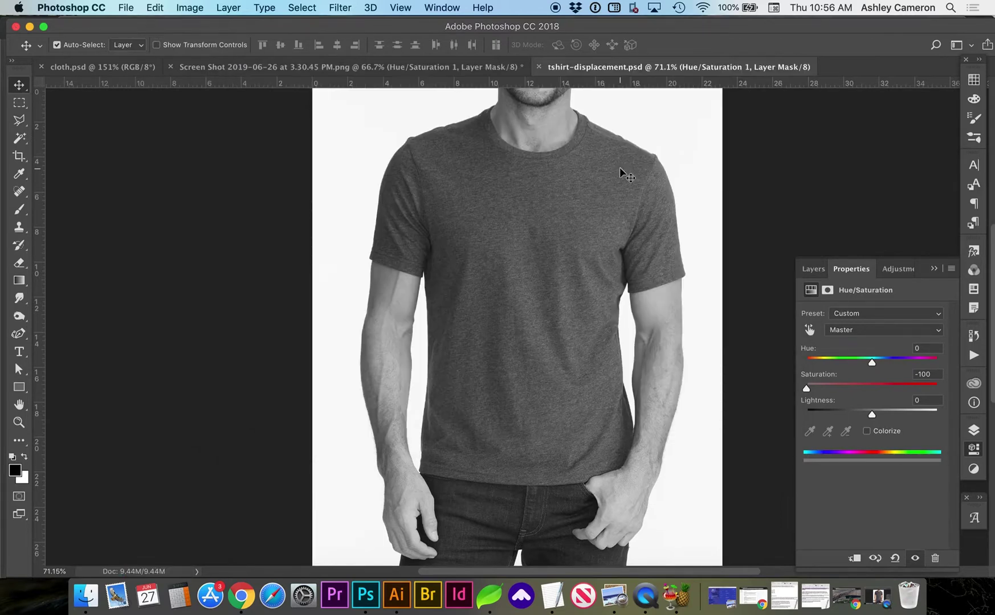
Step: Reopen the original tshirt-mockup.psd from the recent files list
click(126, 8)
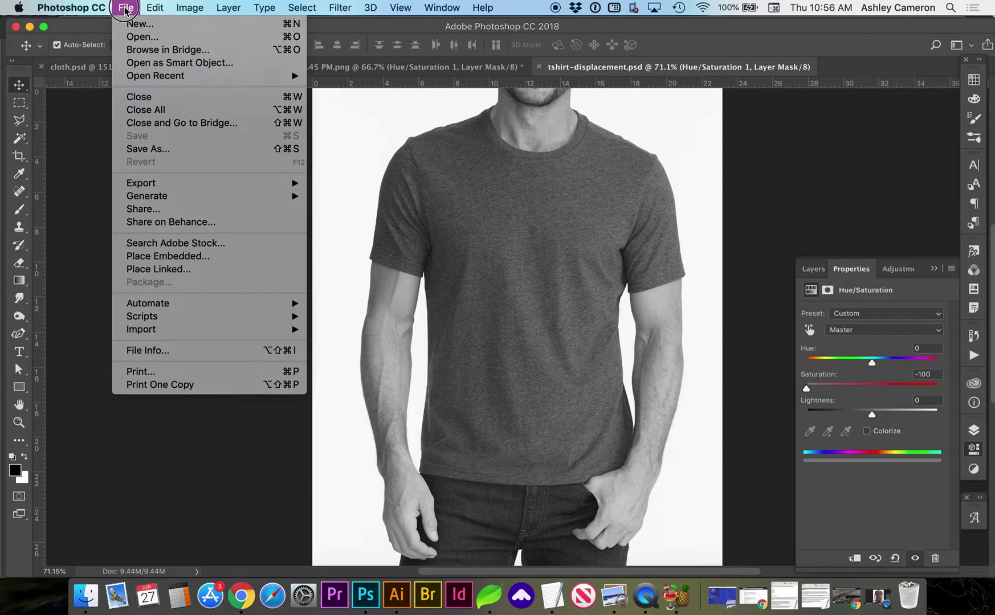
mouse_move(128, 76)
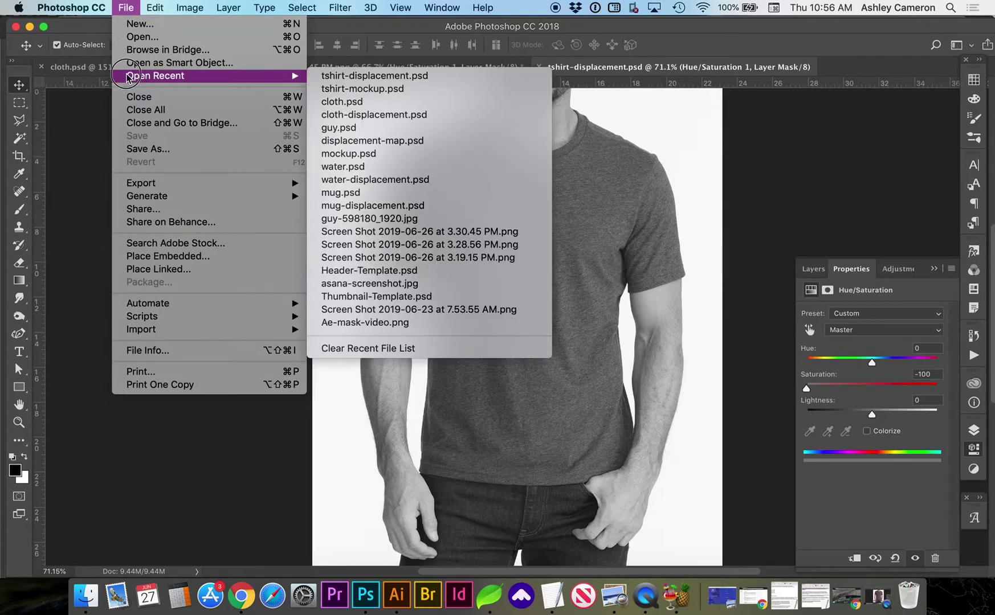
click(327, 90)
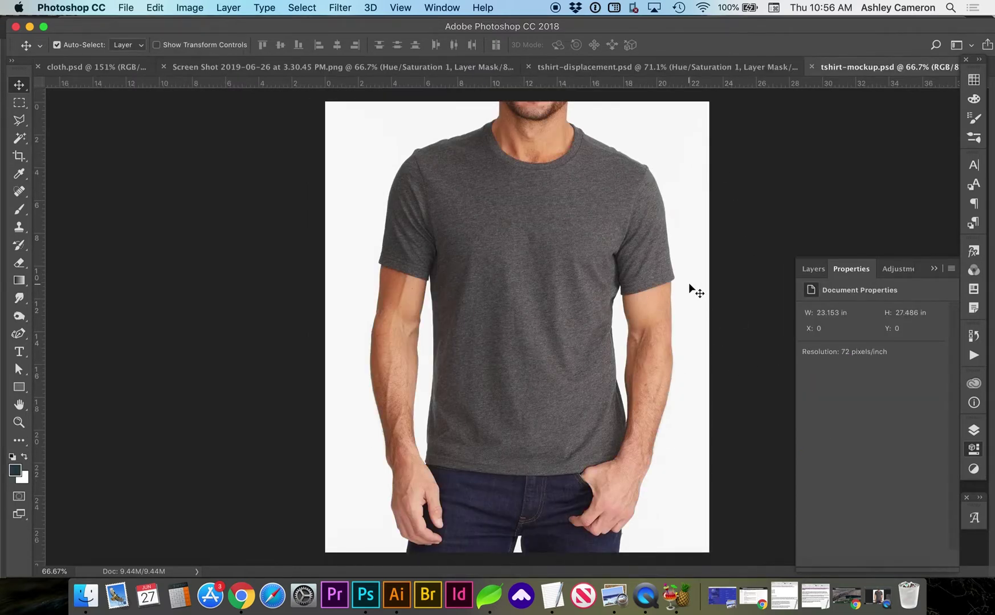
Step: Place graphic.ai as a smart object, scaled to 93% and positioned on the shirt's chest
click(811, 269)
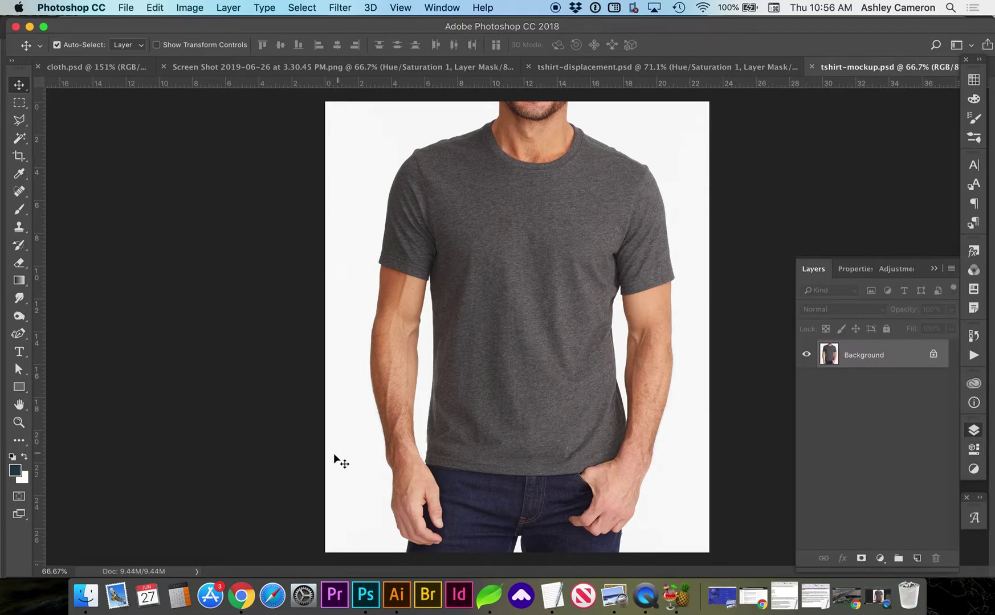
click(86, 595)
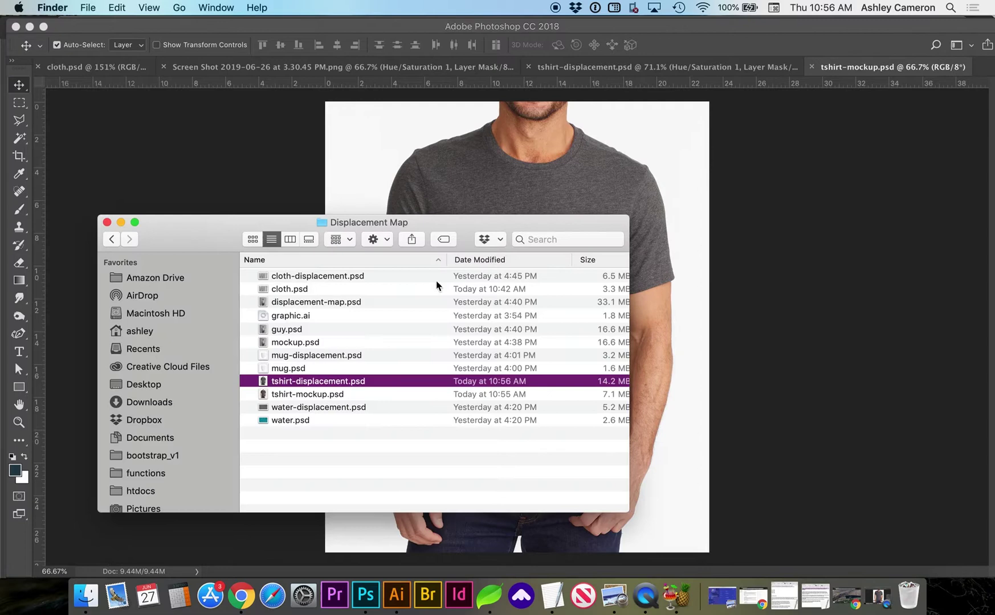
drag(286, 318, 544, 186)
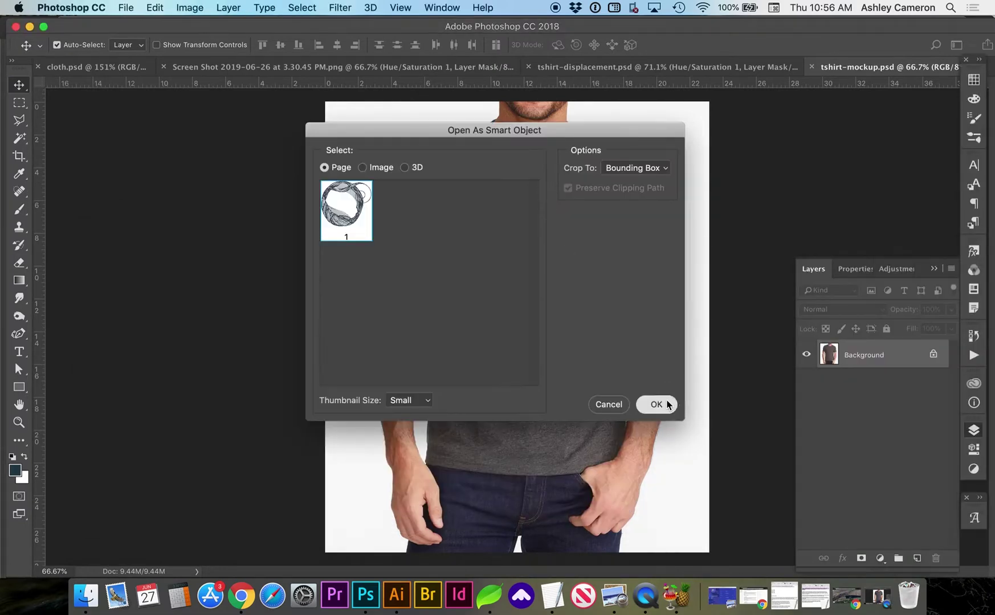
click(668, 405)
drag(560, 356, 593, 299)
drag(624, 203, 618, 209)
drag(586, 244, 581, 242)
key(Return)
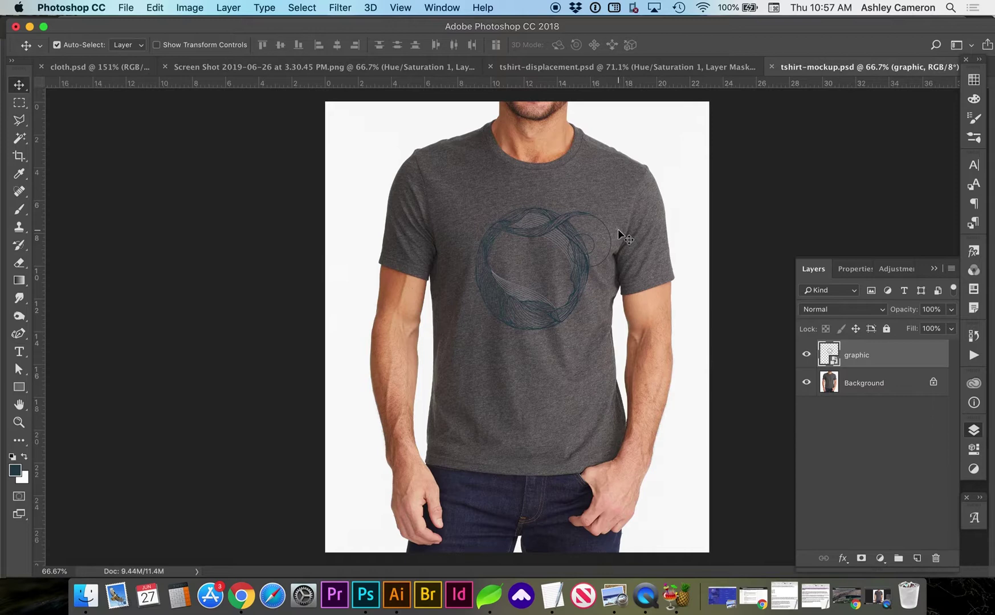
Step: Apply a Displace filter at 10/10 scale using tshirt-displacement.psd as the map
click(340, 8)
mouse_move(358, 182)
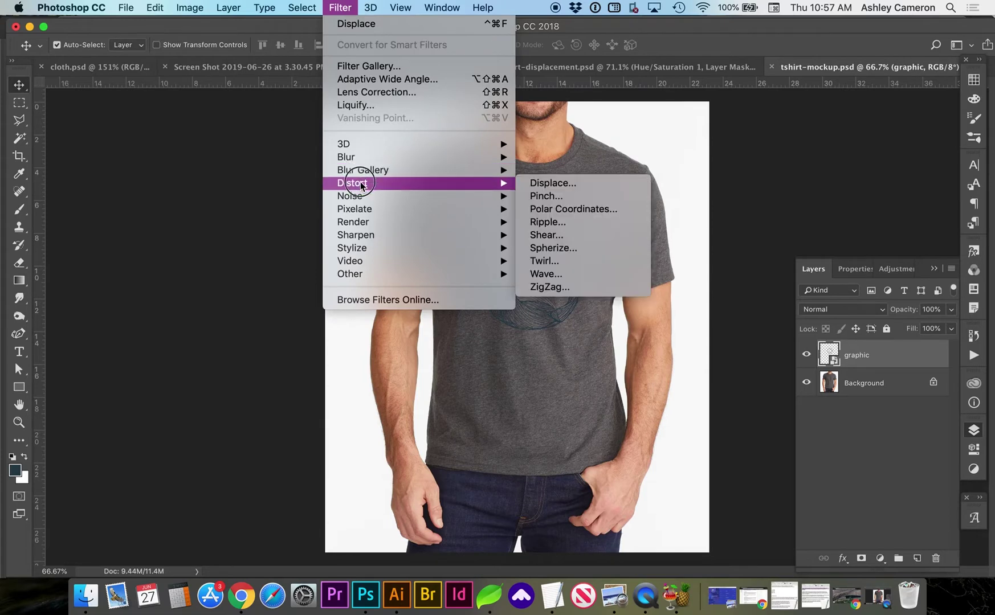
click(561, 184)
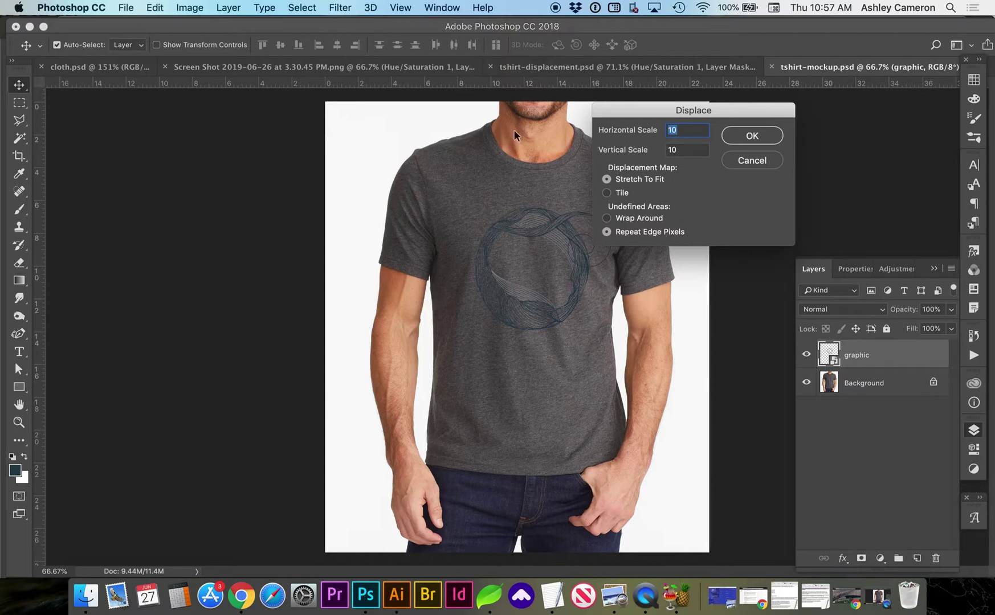
click(752, 135)
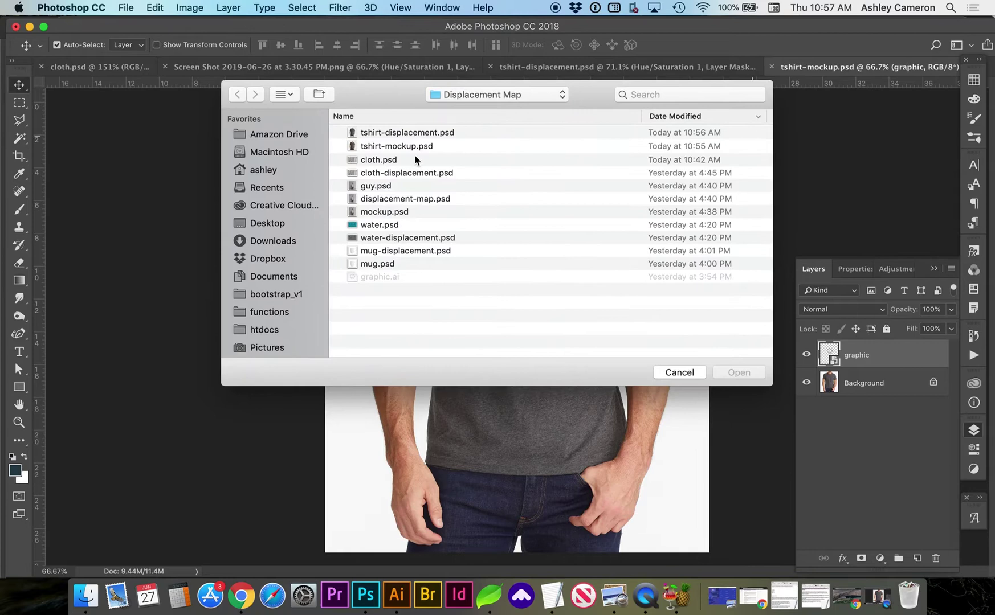
click(407, 135)
click(735, 376)
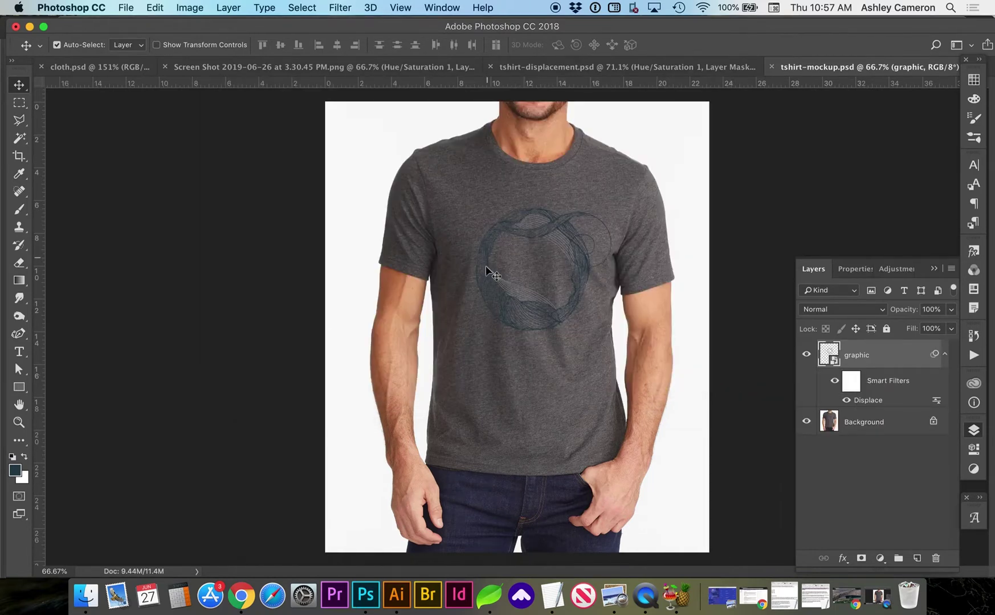
Step: Toggle the Displace smart filter off and on to compare before and after
click(835, 382)
click(834, 384)
click(834, 384)
click(835, 383)
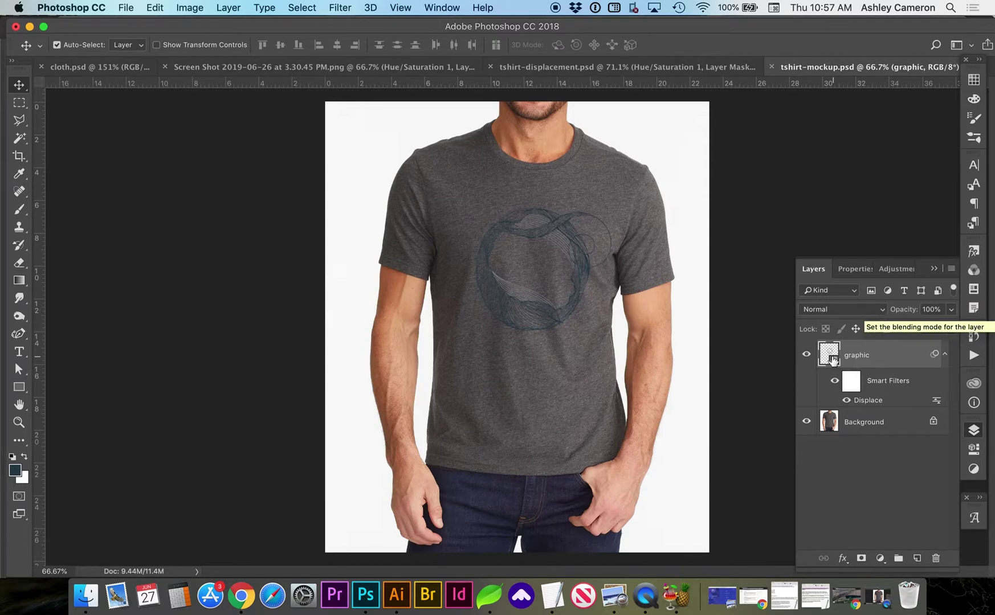
Step: Keep the graphic layer in Normal blend mode and set its Fill to 0%
click(882, 311)
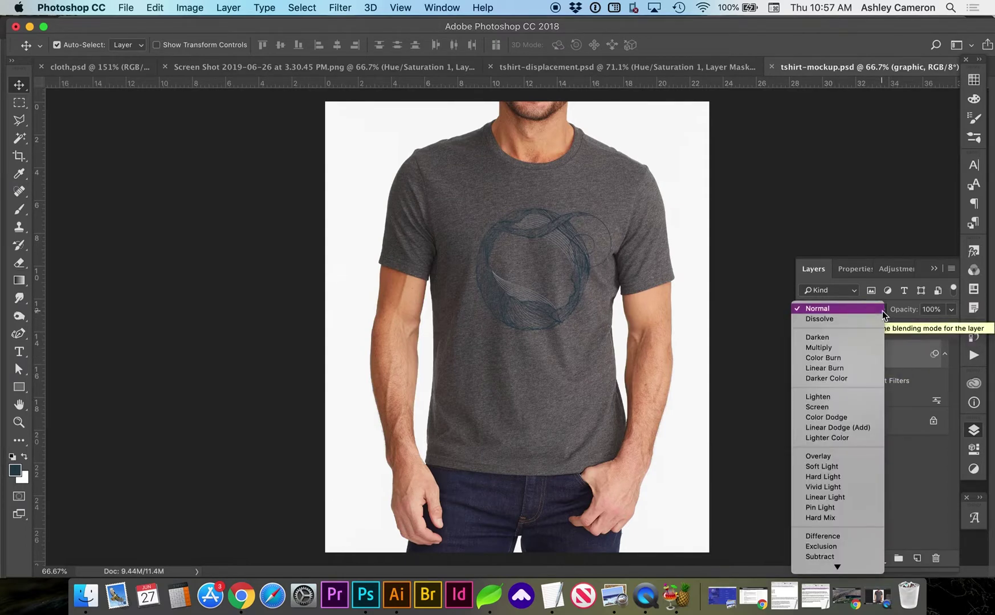
click(890, 305)
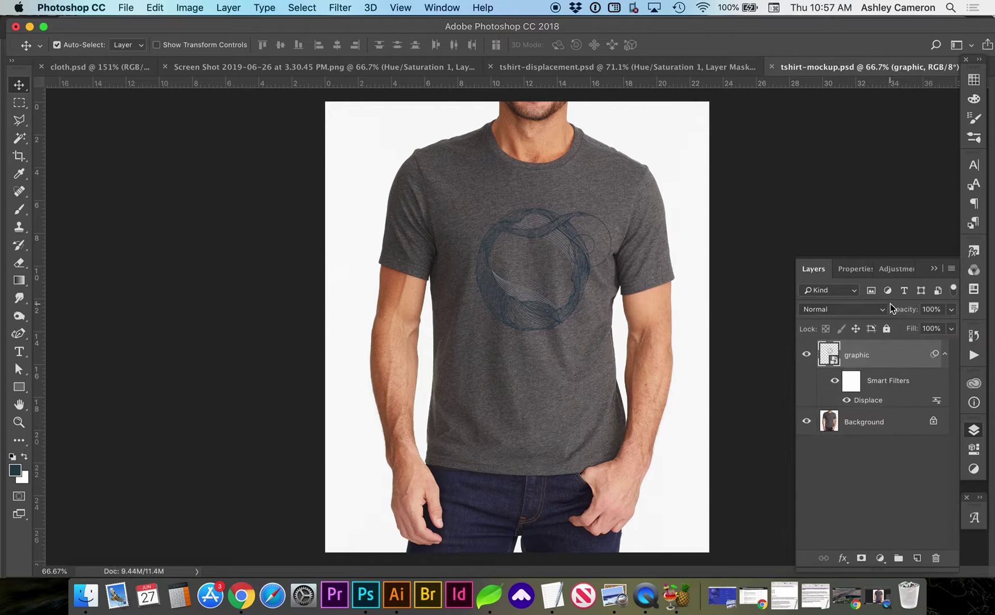
click(951, 330)
drag(935, 349, 863, 363)
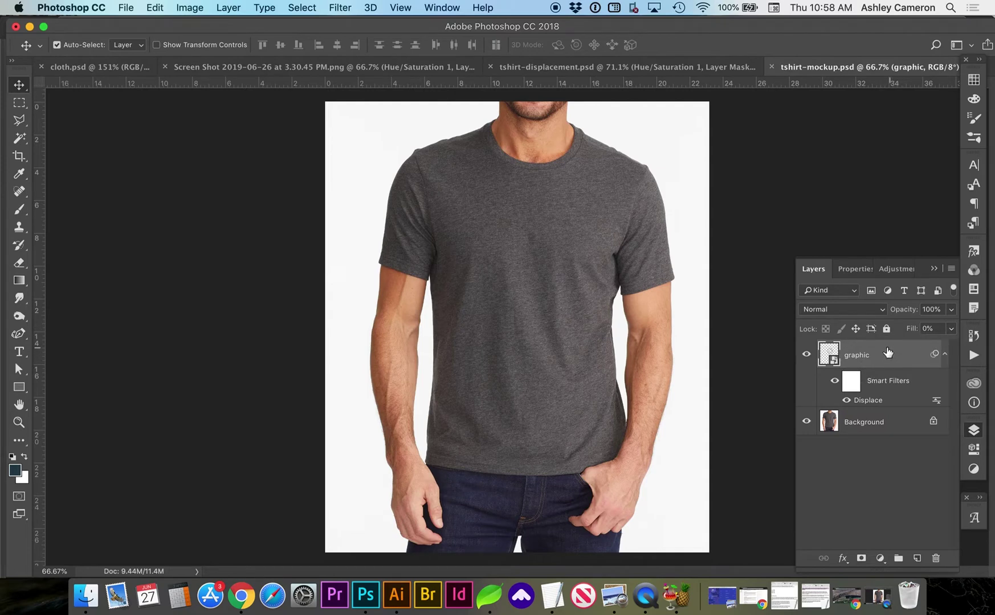
Step: Add a white Color Overlay layer style to the graphic layer
double_click(896, 356)
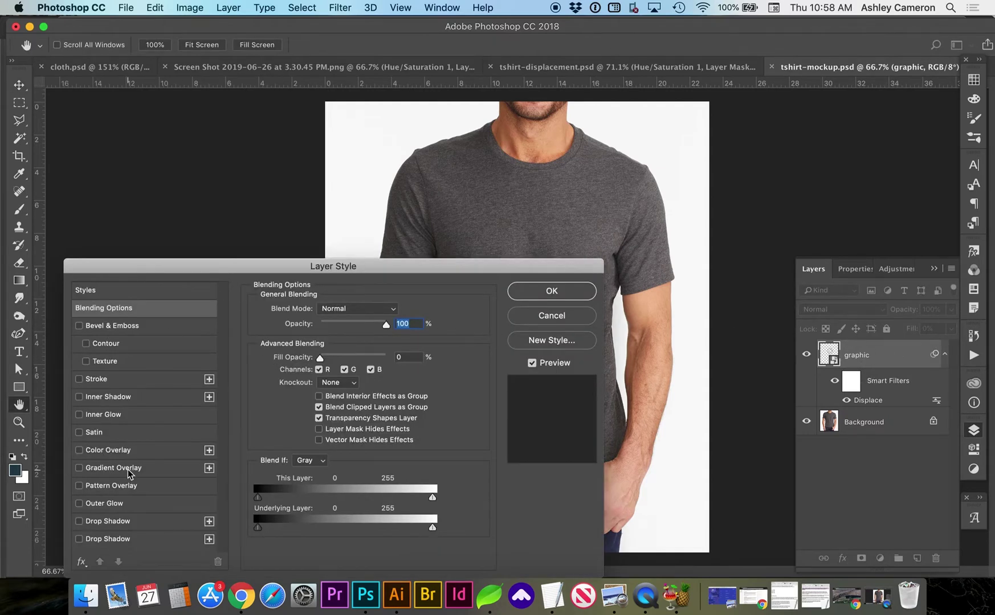
click(79, 450)
click(147, 452)
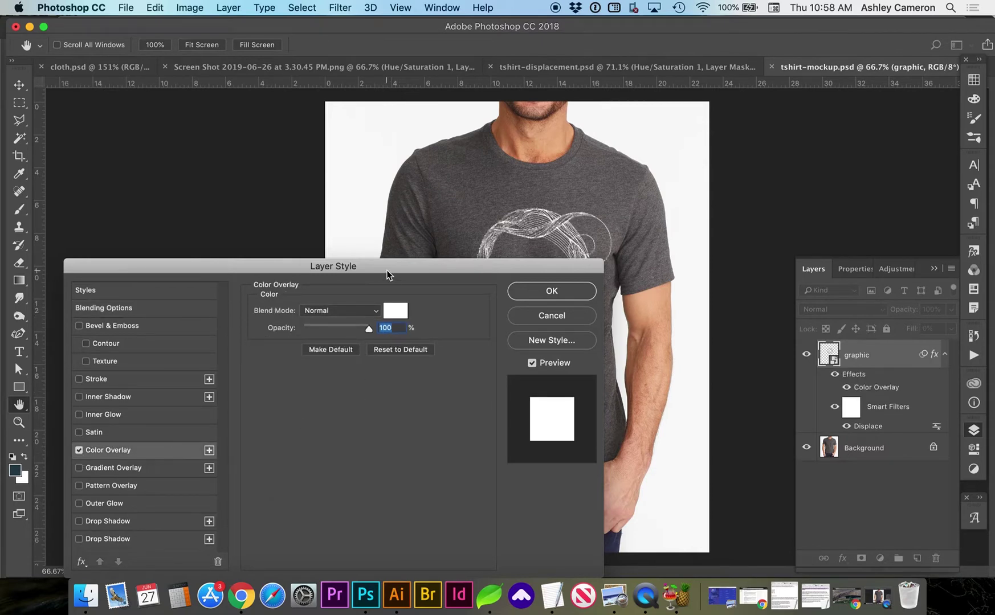
drag(387, 275, 391, 312)
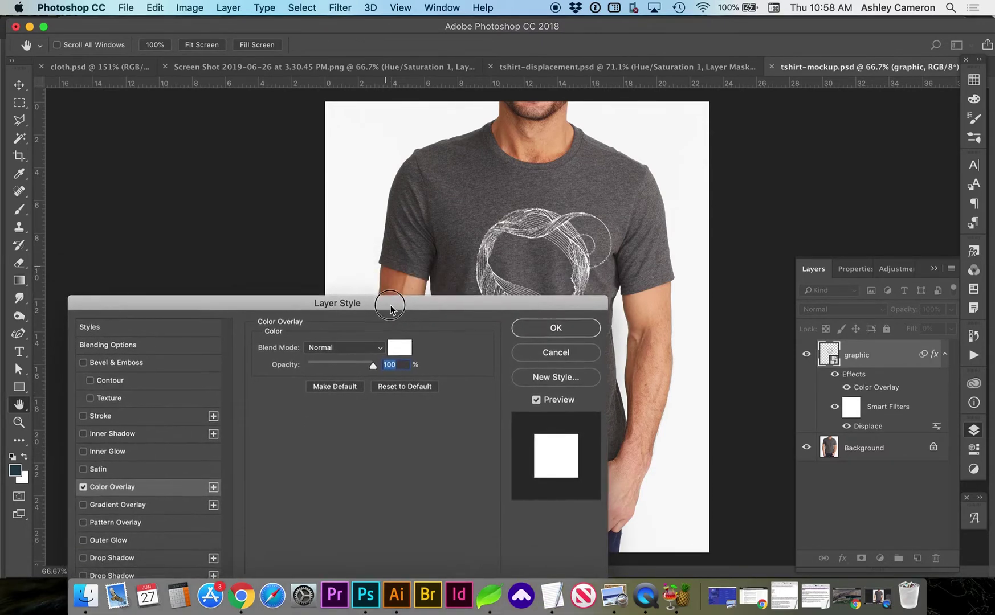
Step: After trying Overlay and Soft Light, set the Color Overlay to Normal at about 83% opacity
click(371, 346)
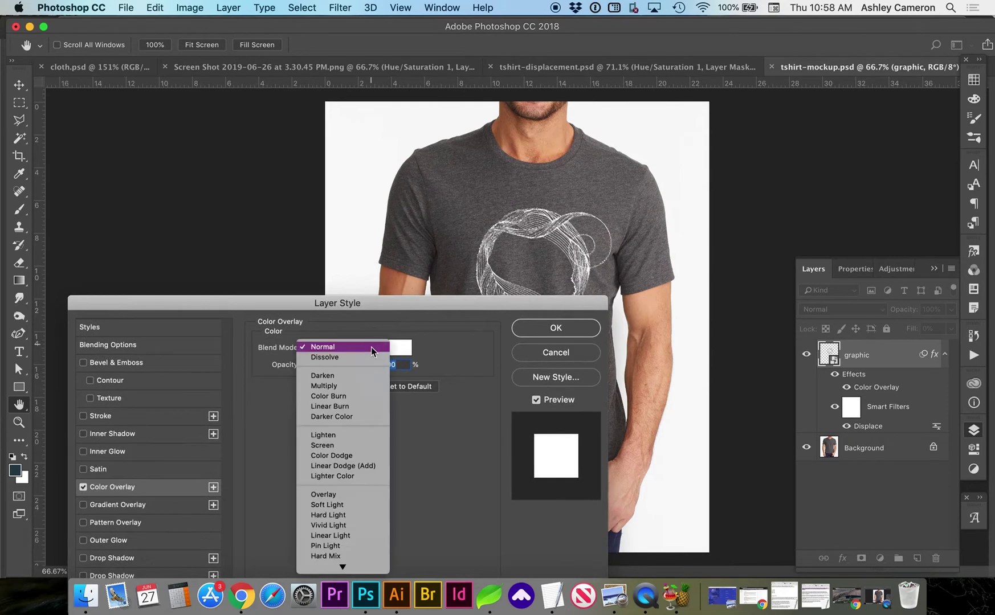
click(359, 494)
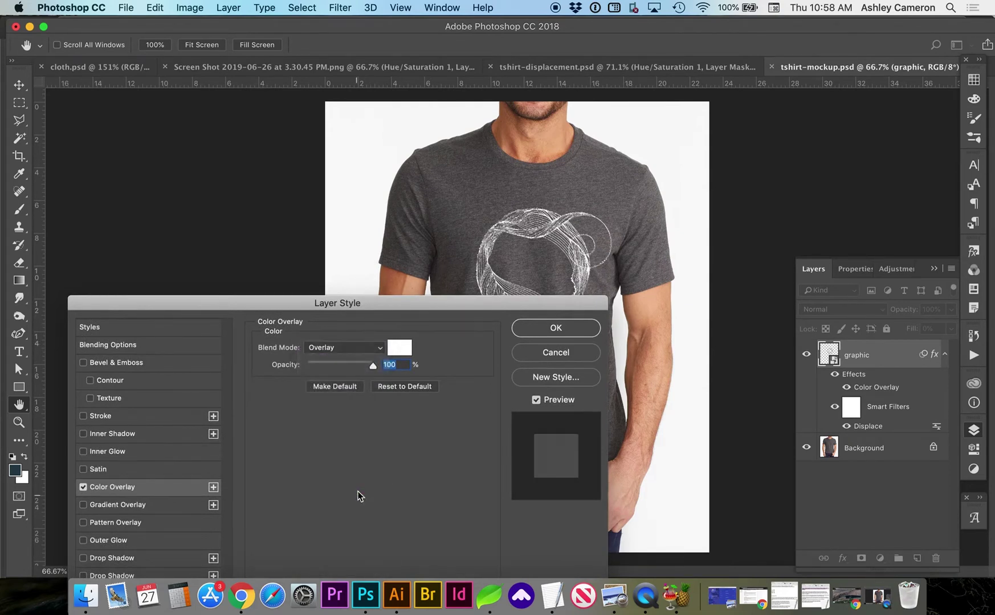
click(359, 347)
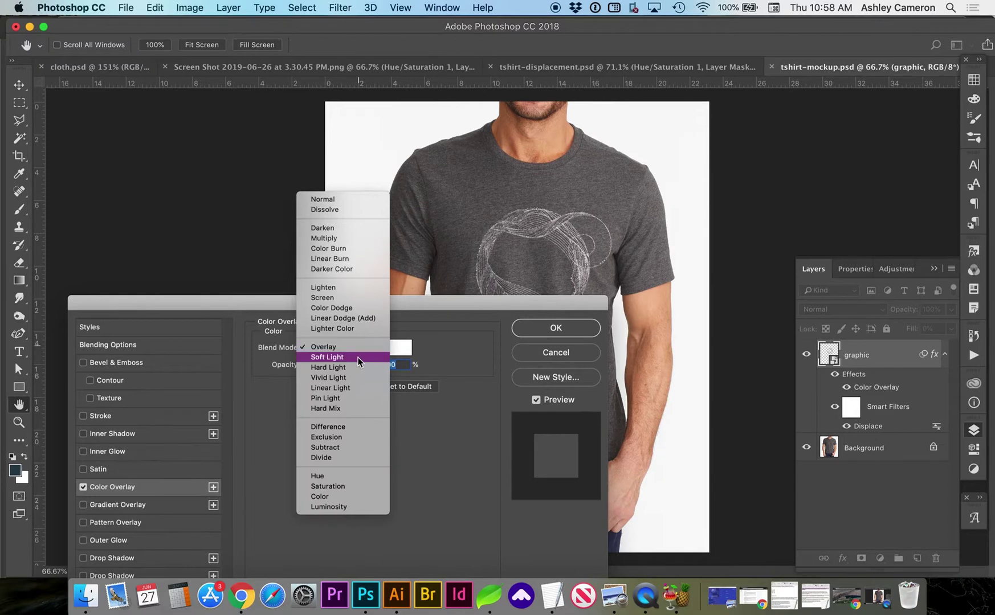
click(358, 357)
click(355, 357)
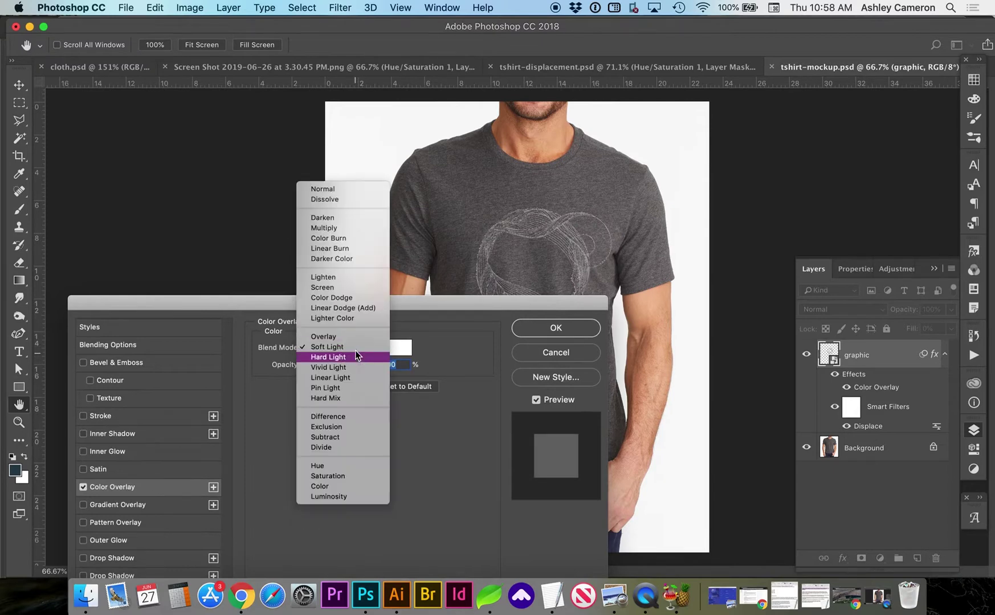
click(354, 181)
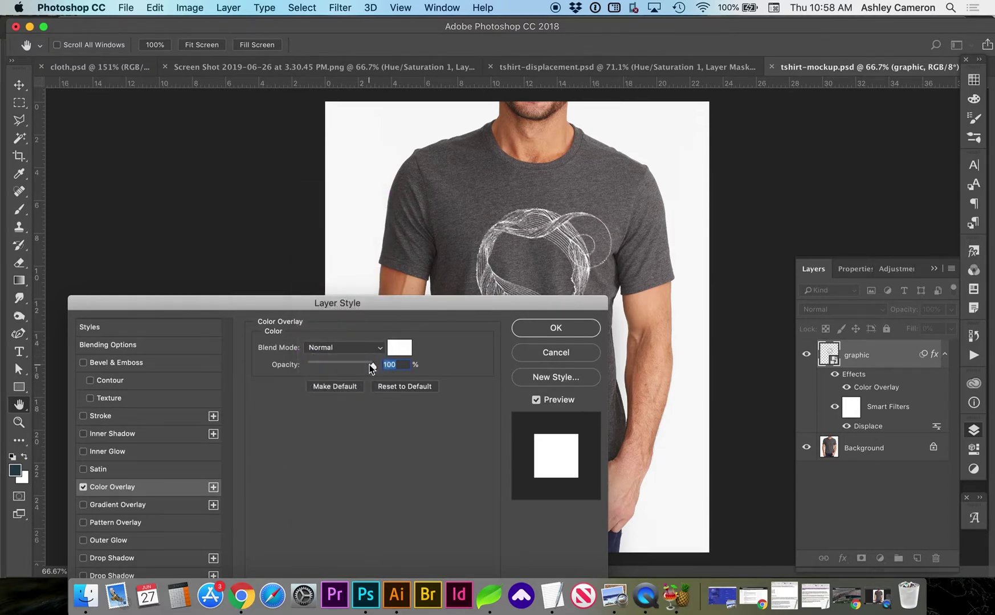
drag(373, 365, 364, 369)
click(546, 339)
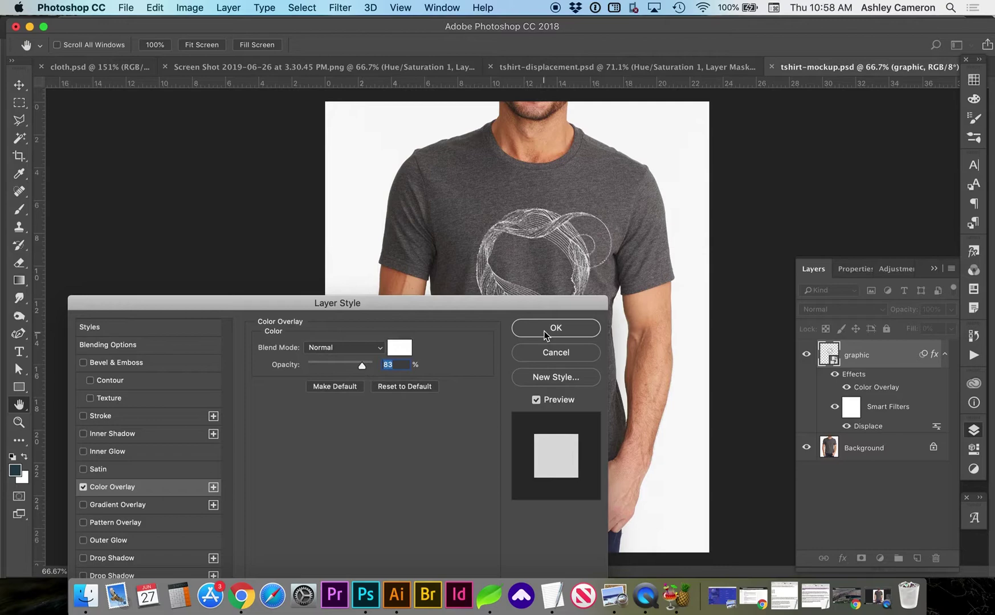
key(z)
drag(509, 219, 528, 245)
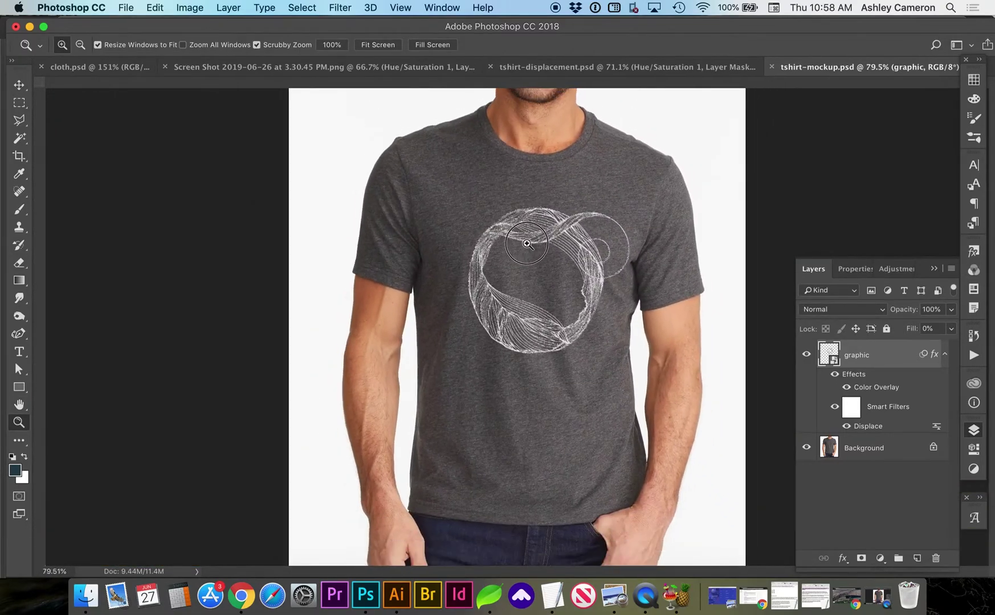
key(super+r)
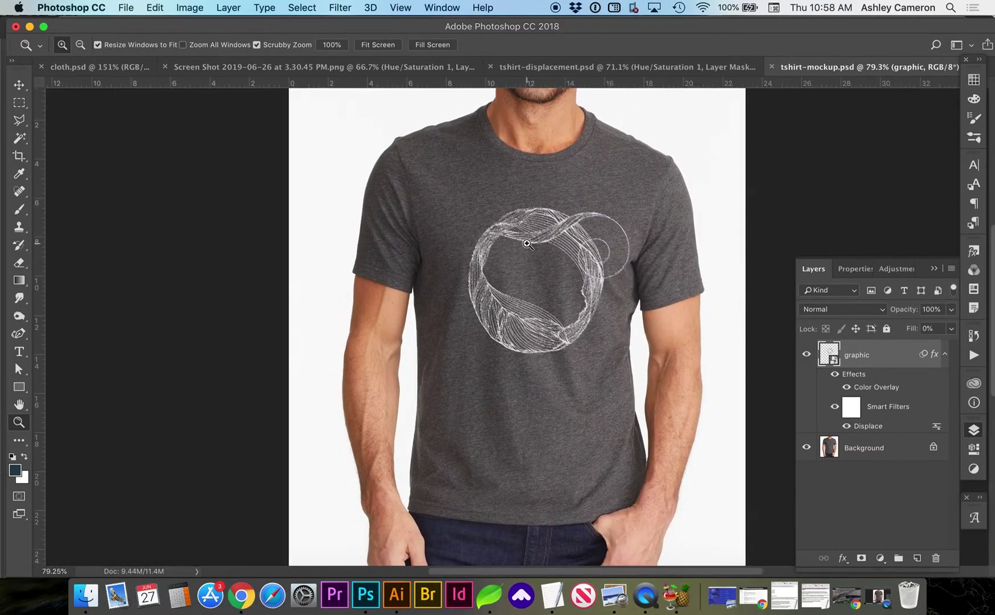
Step: Blur the Background layer of tshirt-displacement.psd with a 1.0-pixel Gaussian Blur
click(576, 67)
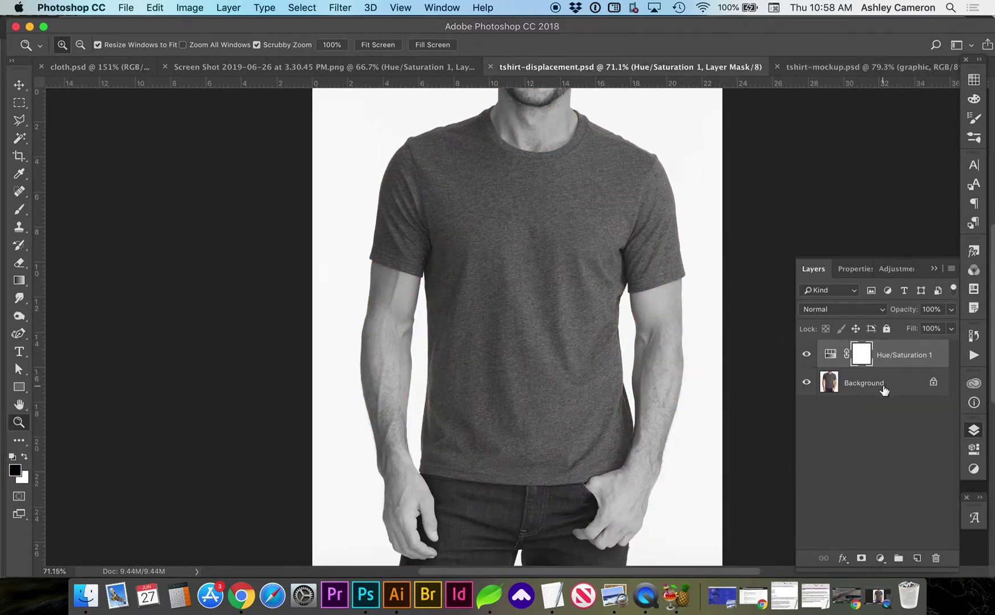
click(884, 389)
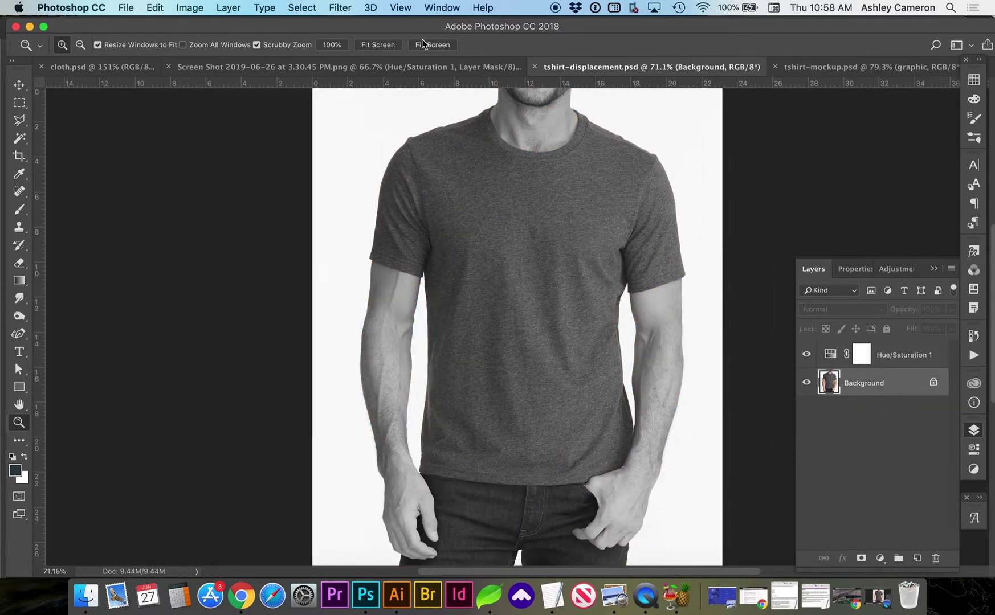
click(340, 8)
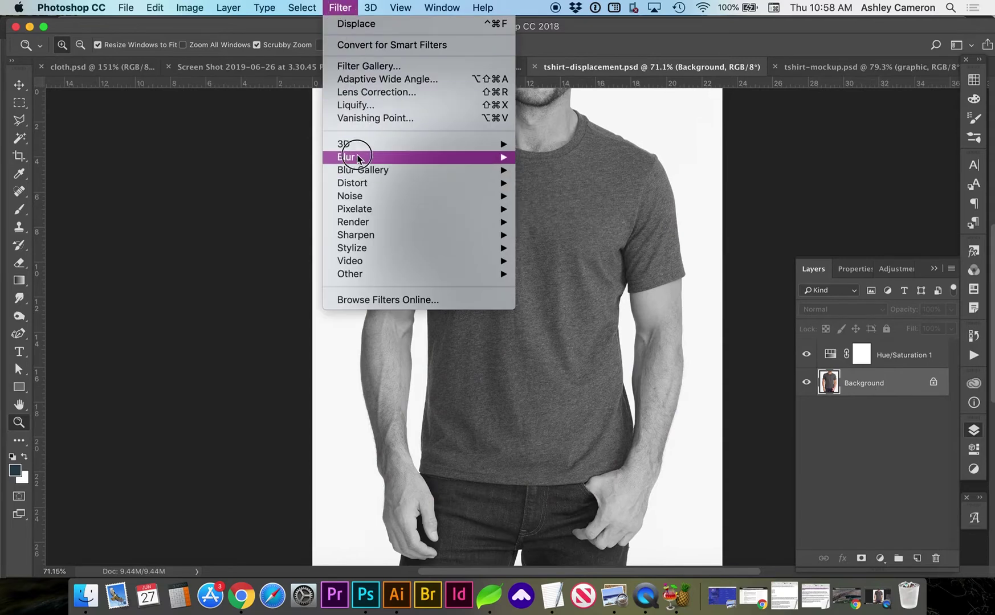
mouse_move(355, 156)
click(565, 209)
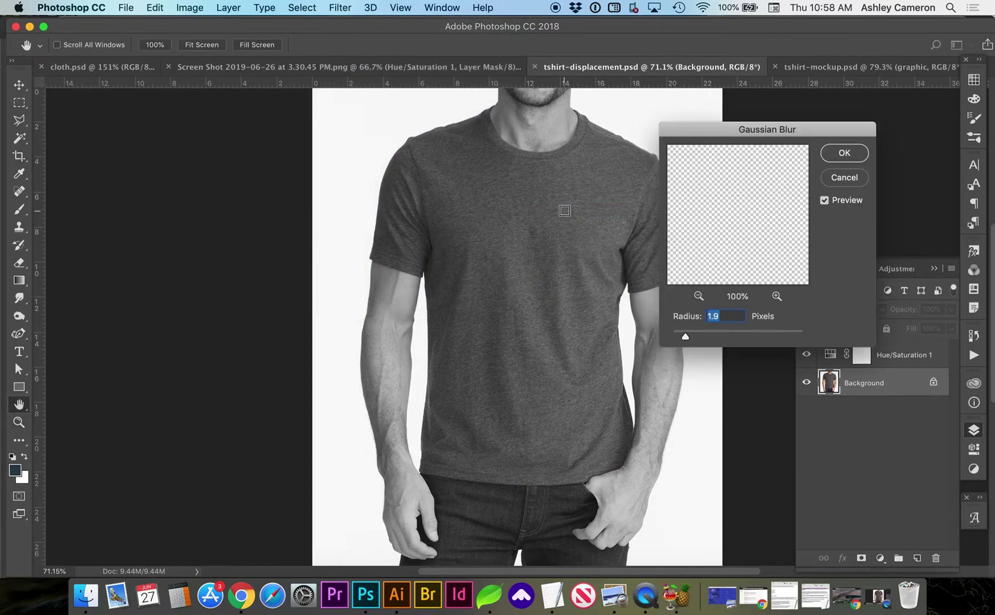
drag(728, 245, 764, 307)
drag(719, 211, 768, 293)
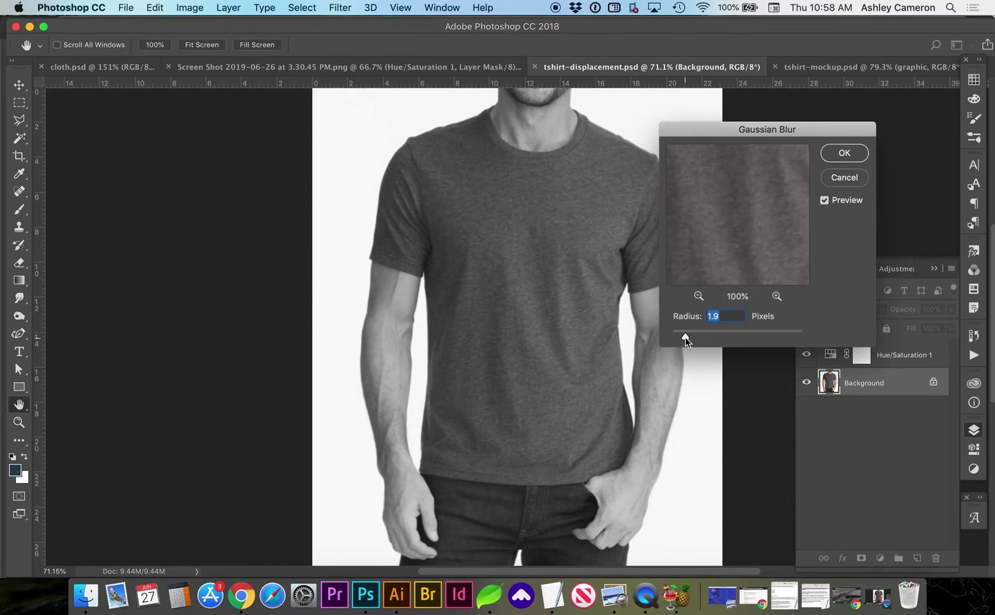
drag(685, 338, 687, 339)
click(837, 154)
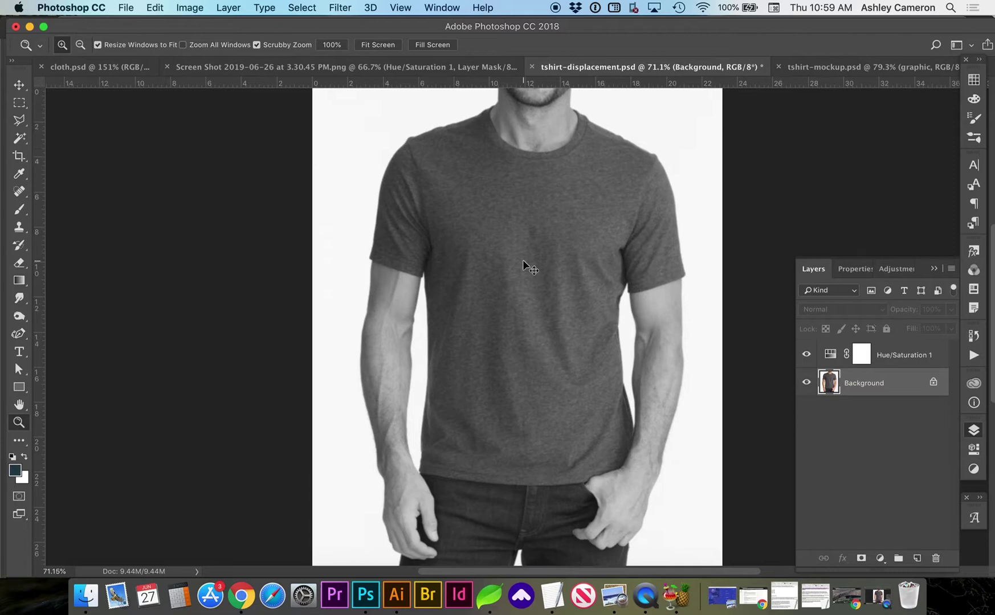
Step: Save and close tshirt-displacement.psd, then delete the graphic's old Displace smart filter
key(super+s)
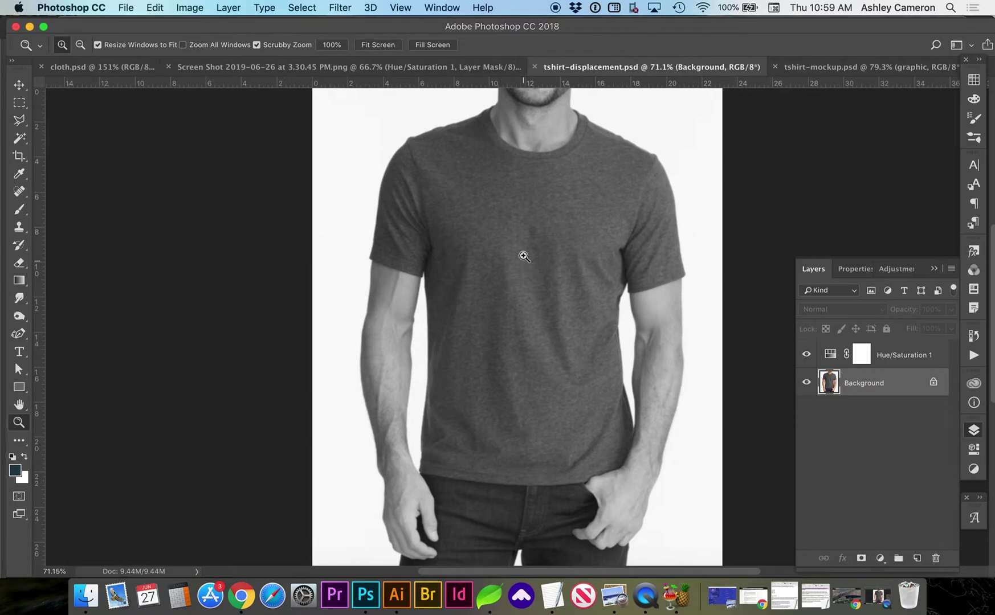
click(534, 68)
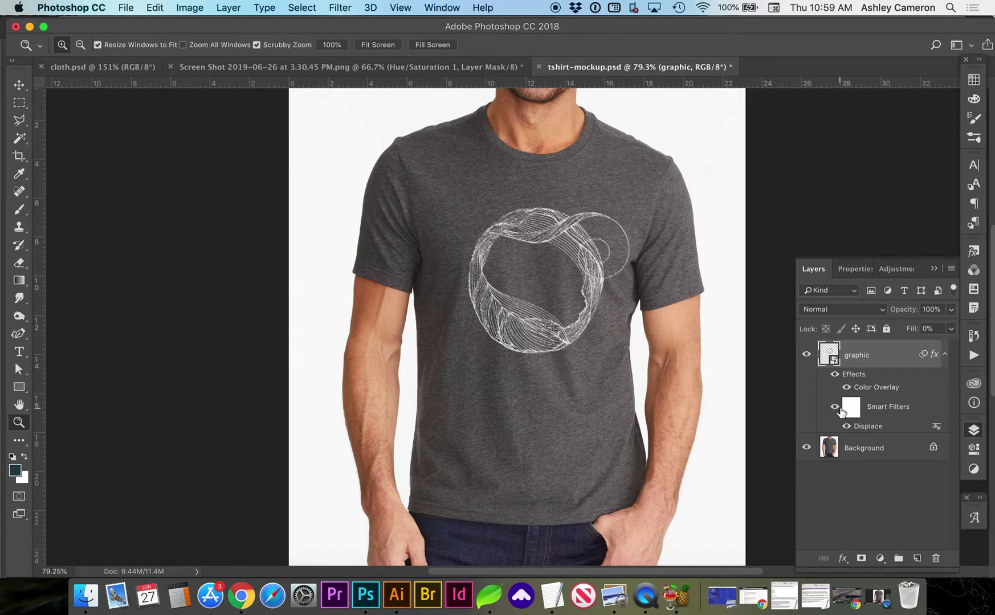
click(898, 424)
drag(898, 424, 935, 559)
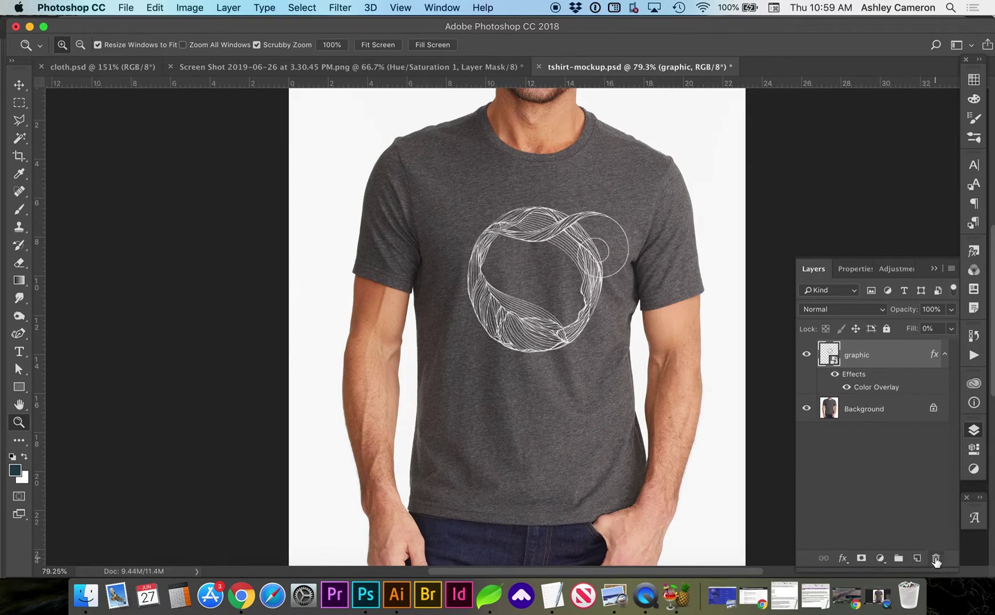
Step: Reapply Displace at 10/10 with the blurred tshirt-displacement.psd and compare before and after
click(340, 7)
mouse_move(354, 182)
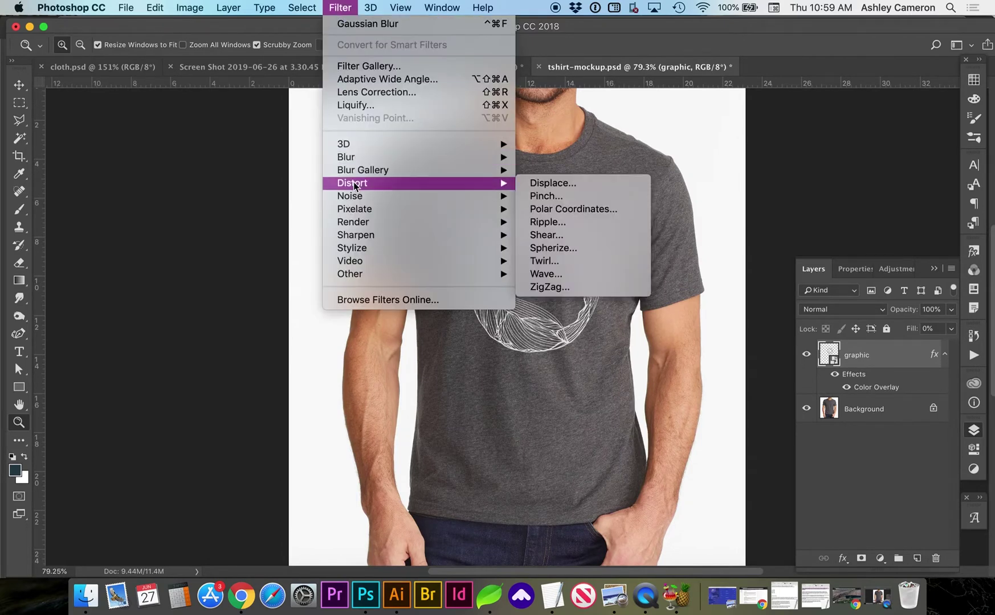
click(564, 184)
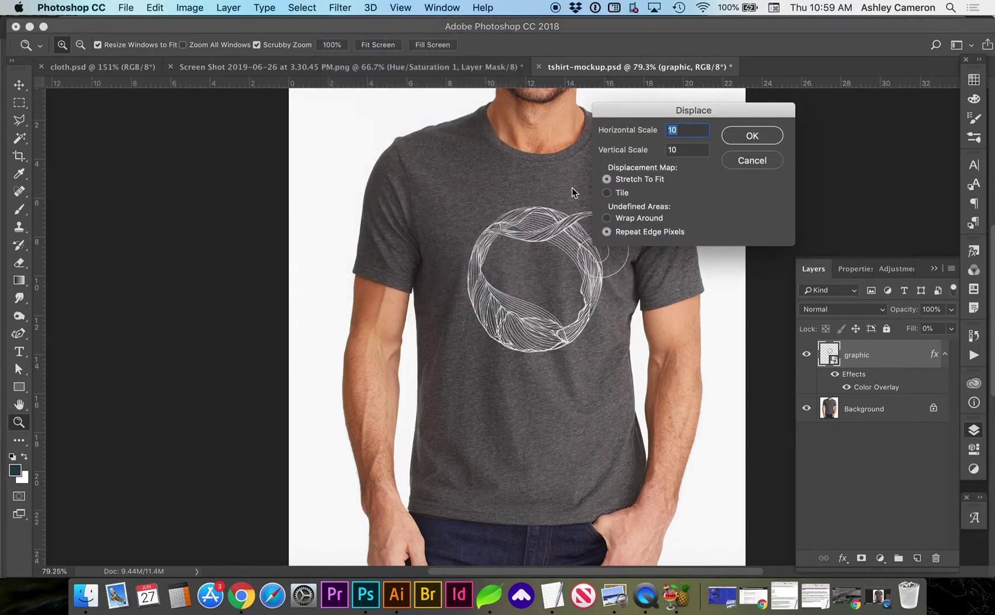
click(743, 135)
click(409, 133)
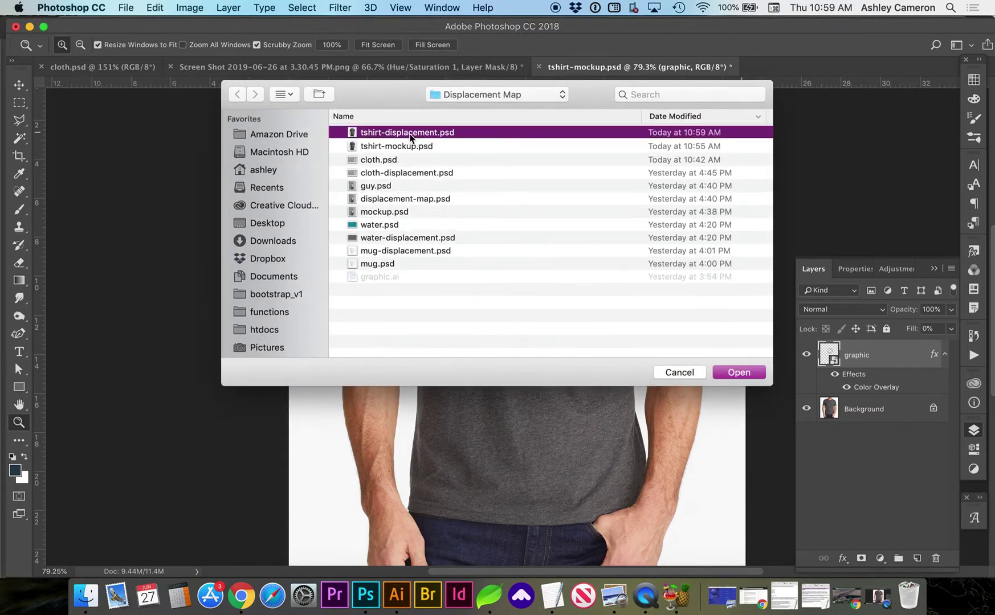
click(738, 374)
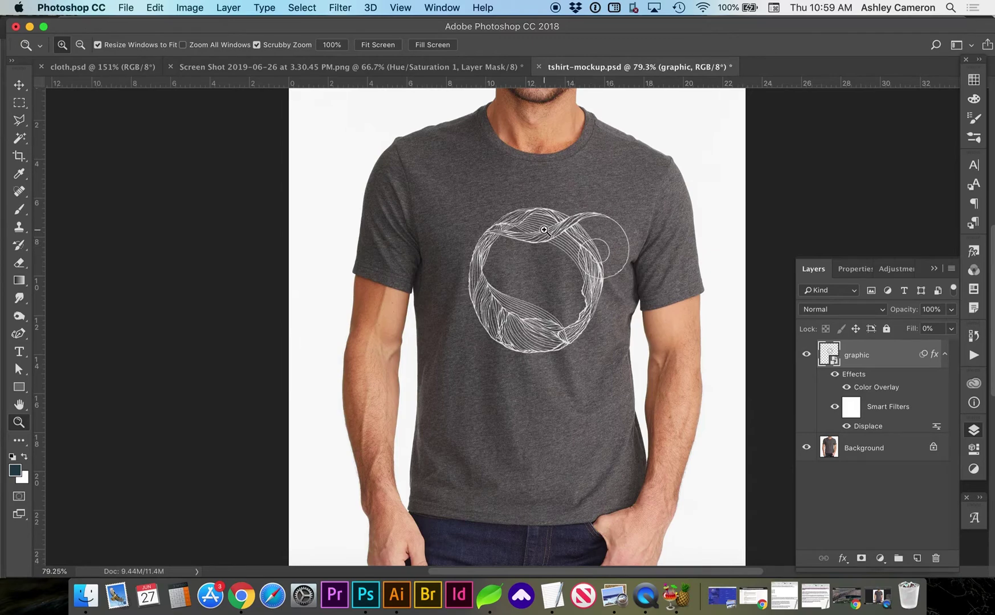
mouse_move(550, 232)
mouse_down()
mouse_move(603, 251)
mouse_move(541, 239)
mouse_up()
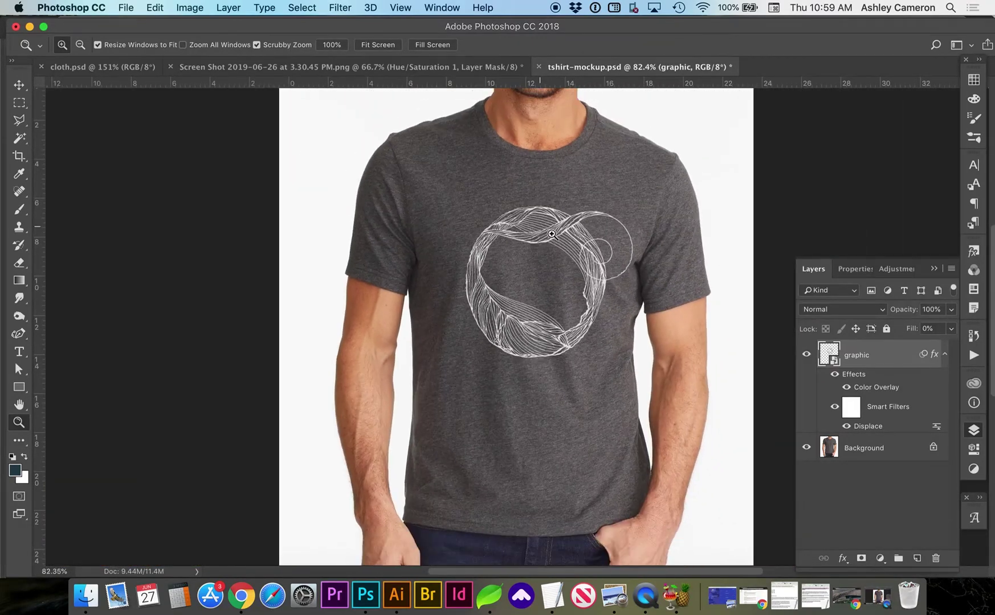
click(834, 407)
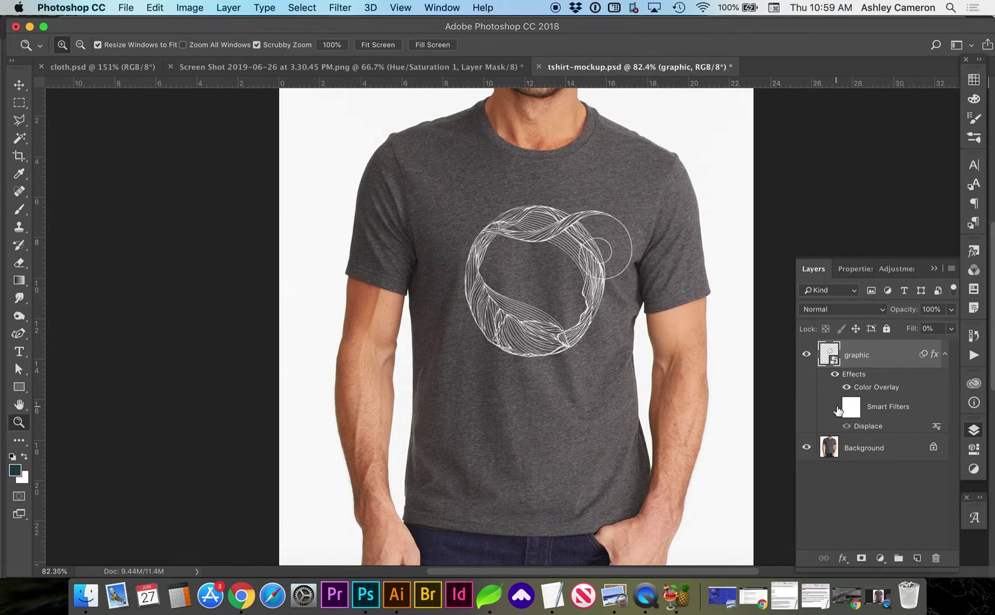
click(834, 407)
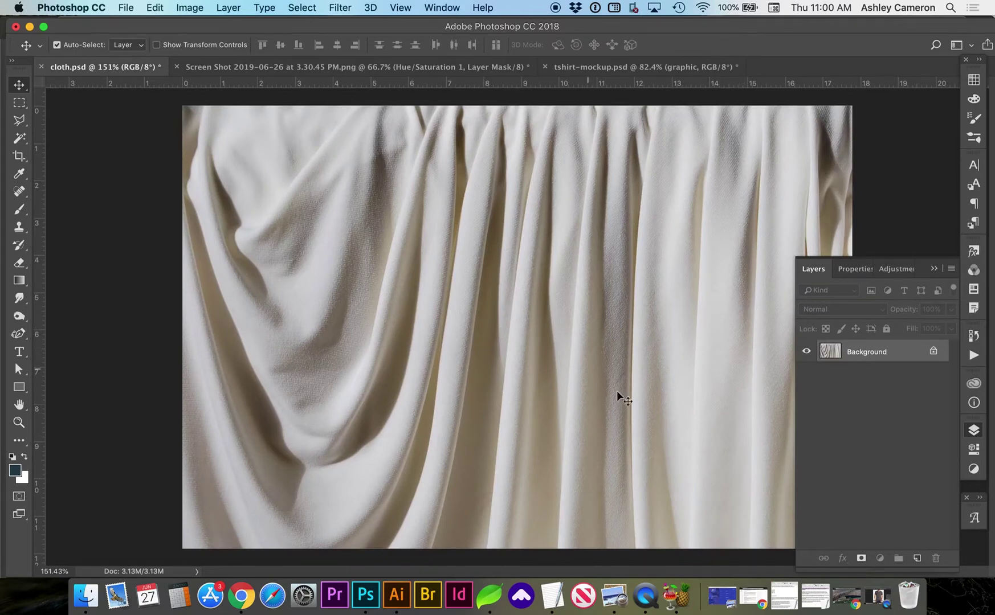
Step: Desaturate the cloth photo with a Hue/Saturation adjustment layer at Saturation -100
click(868, 453)
click(879, 560)
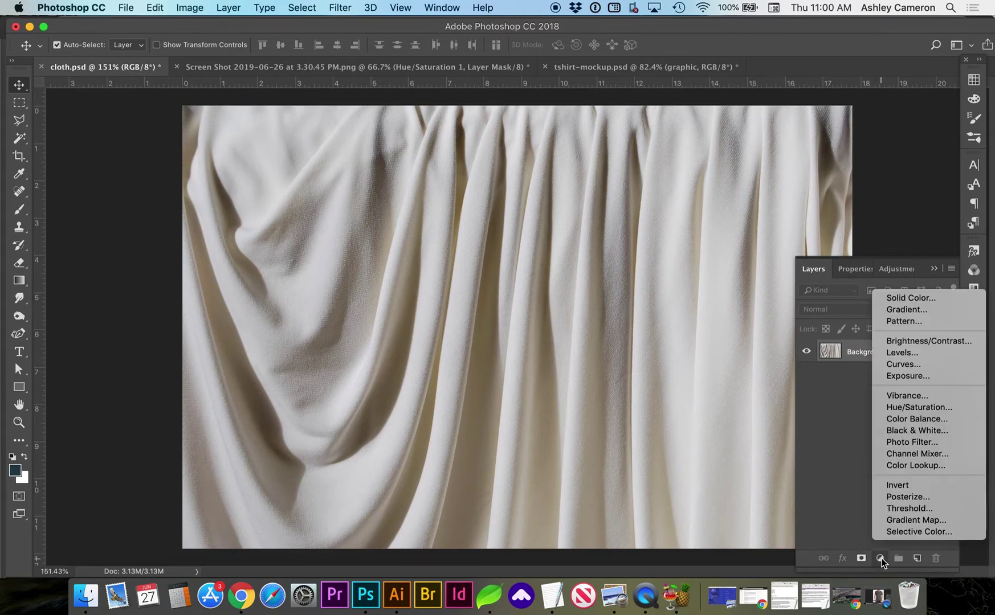
click(923, 408)
drag(872, 384, 786, 387)
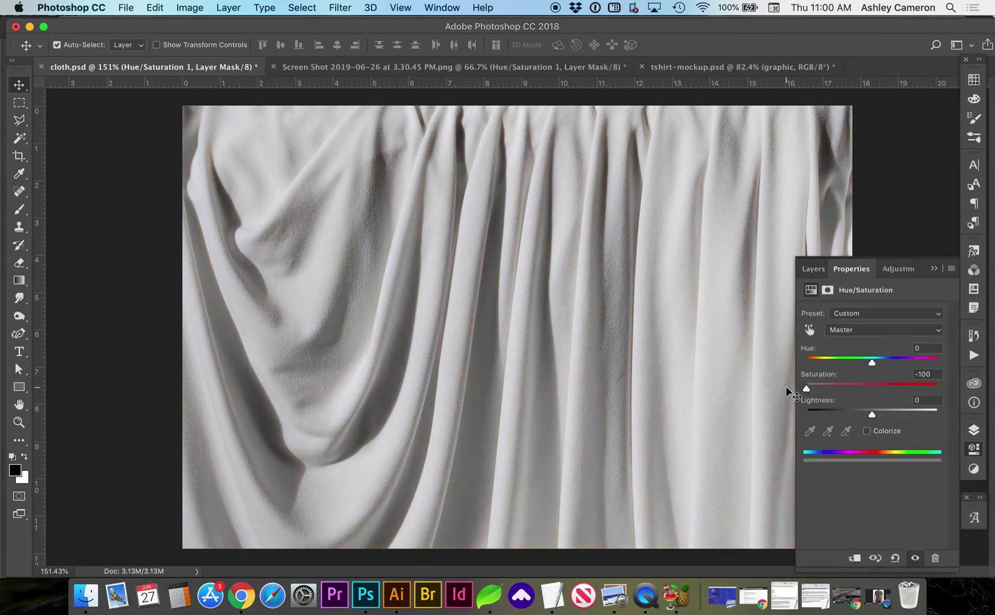
Step: Save it as cloth-displacement.psd, replacing the existing file
click(131, 8)
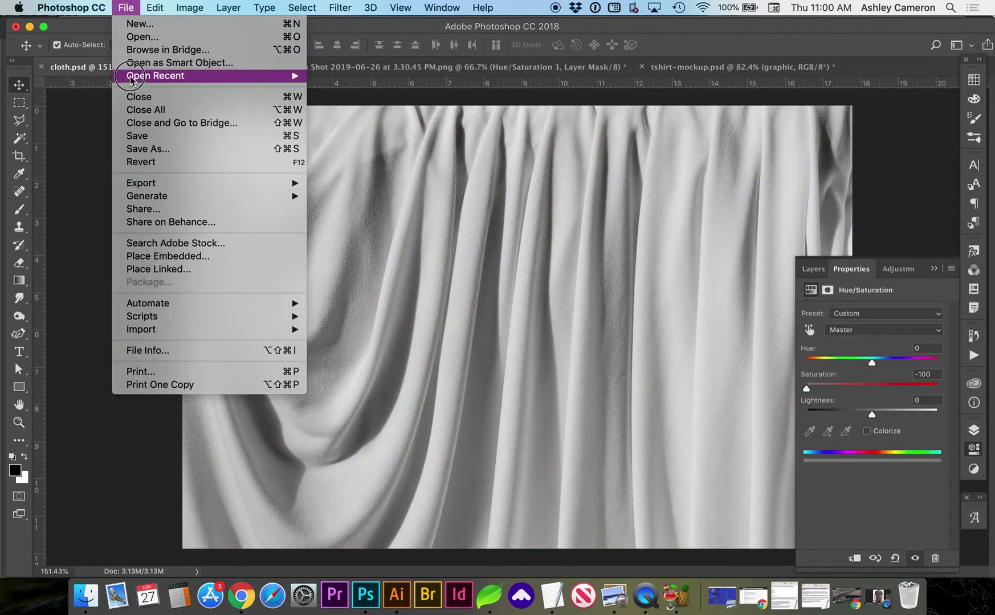
click(142, 155)
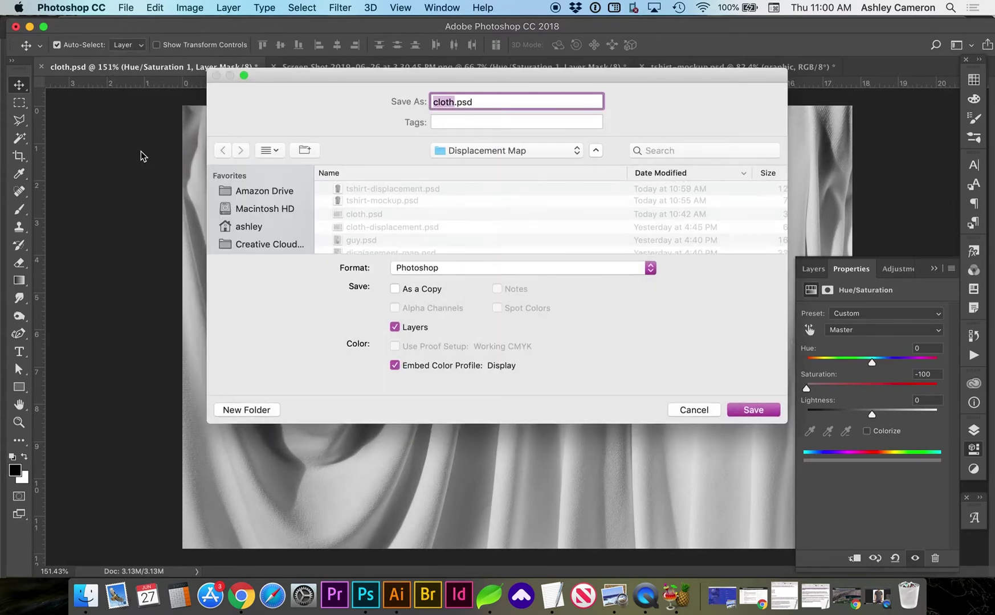
click(370, 231)
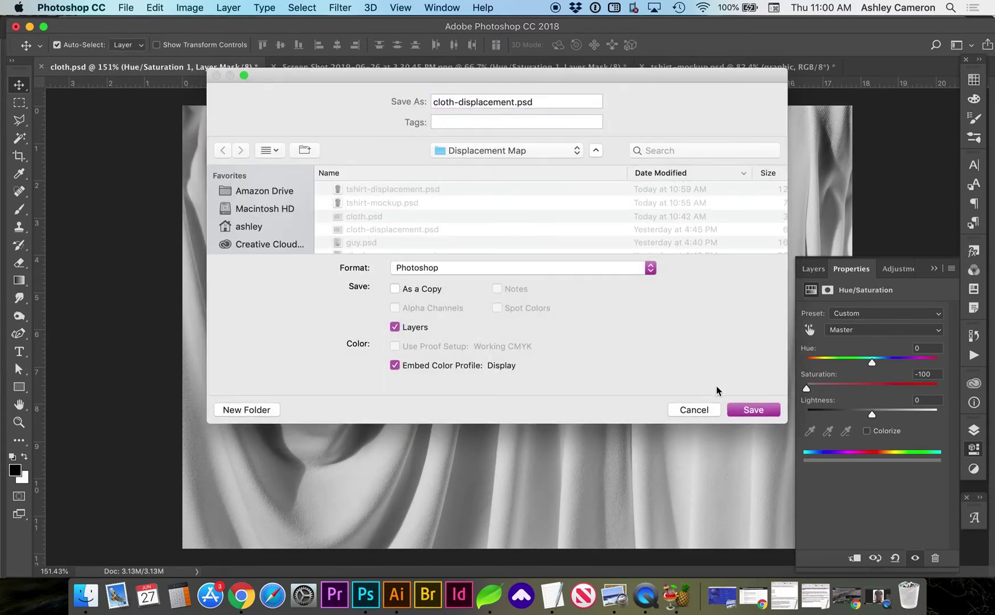
click(743, 409)
click(608, 168)
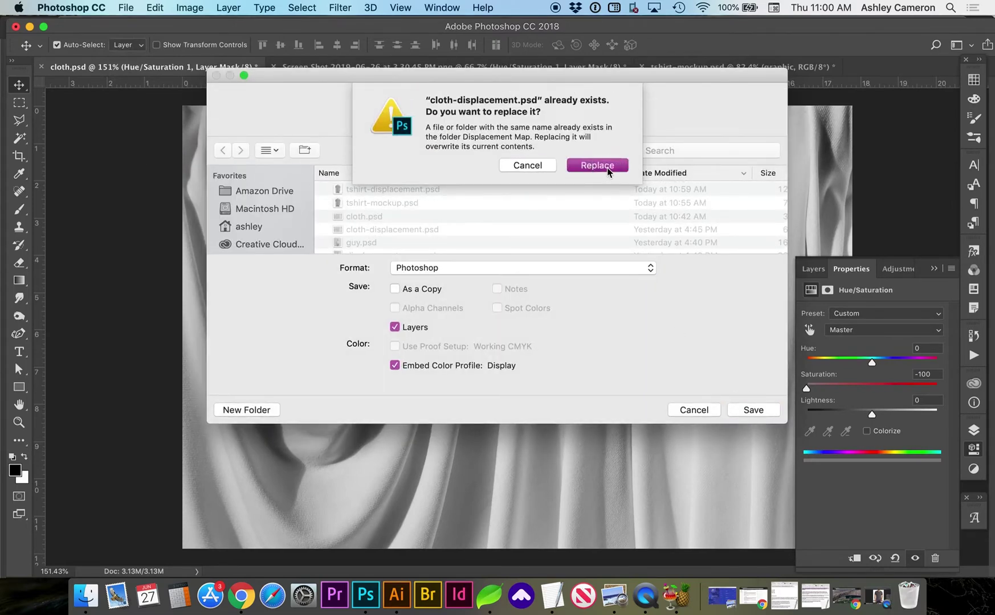
Step: Reopen the original colour cloth.psd from recent files and fit it to the window
click(127, 7)
mouse_move(239, 76)
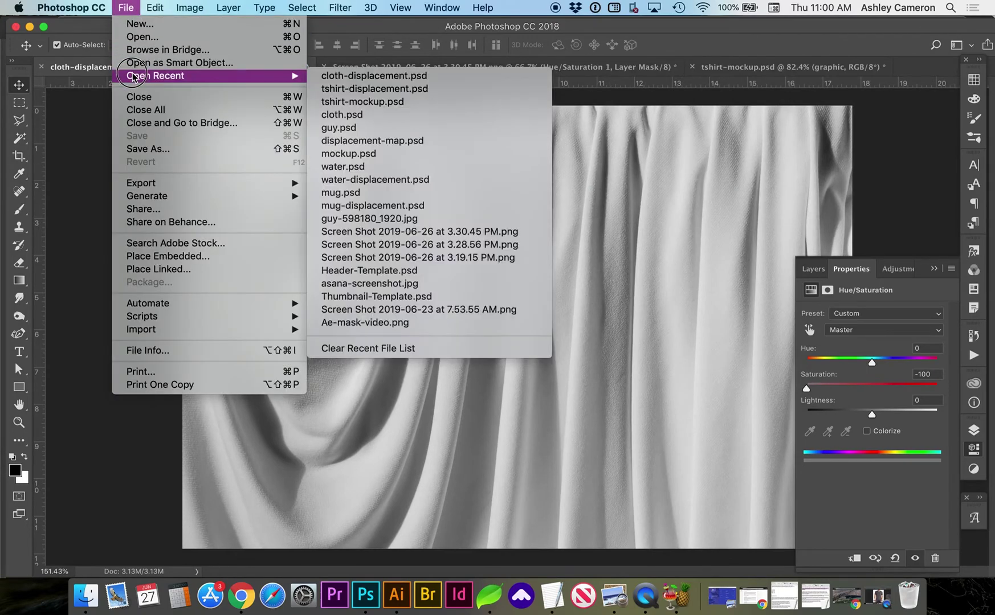
click(386, 118)
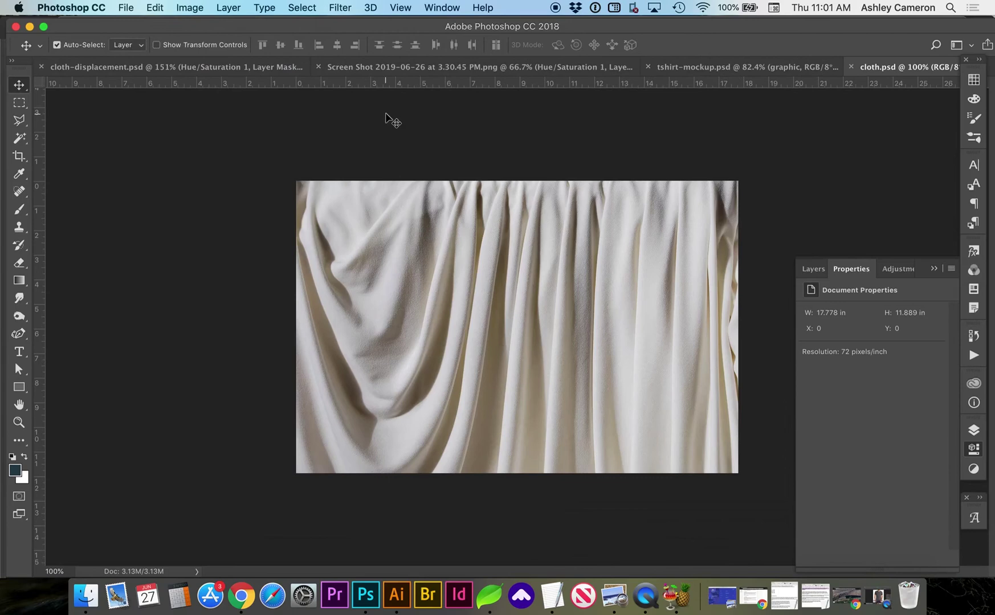
key(super+0)
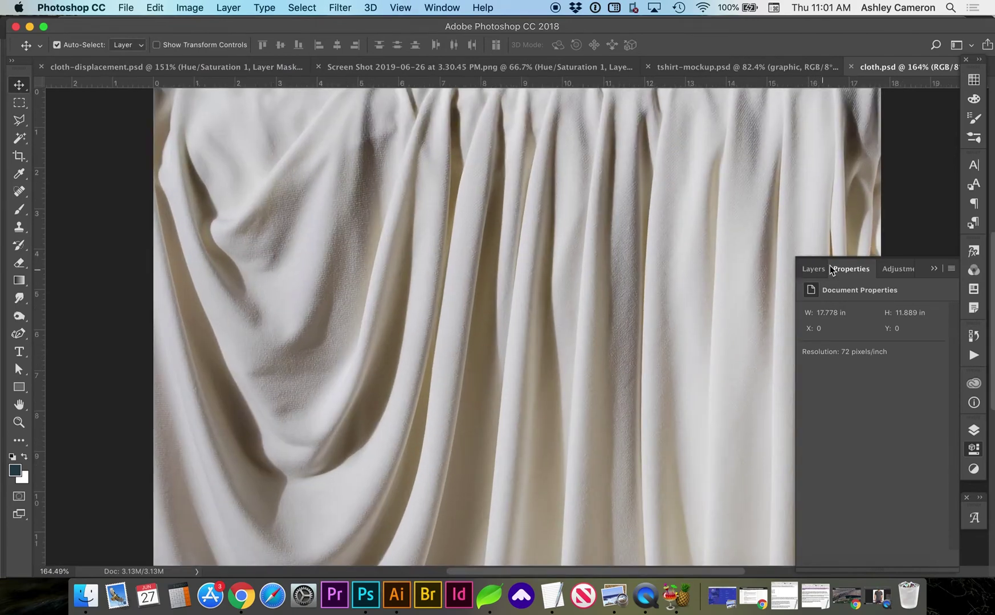
click(814, 268)
Step: Add a text layer reading CLOTH in the middle of the fabric
key(t)
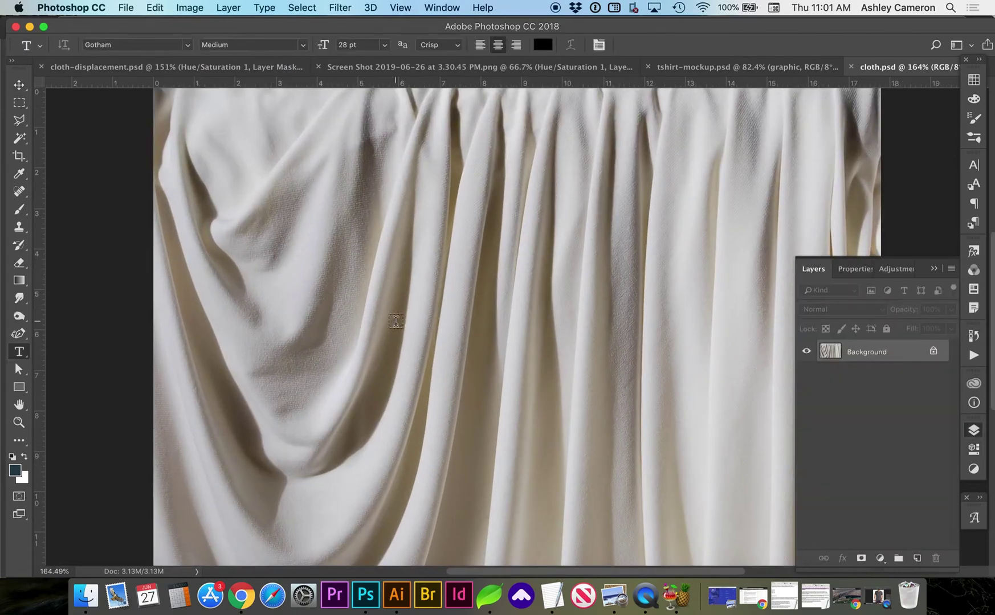
click(450, 310)
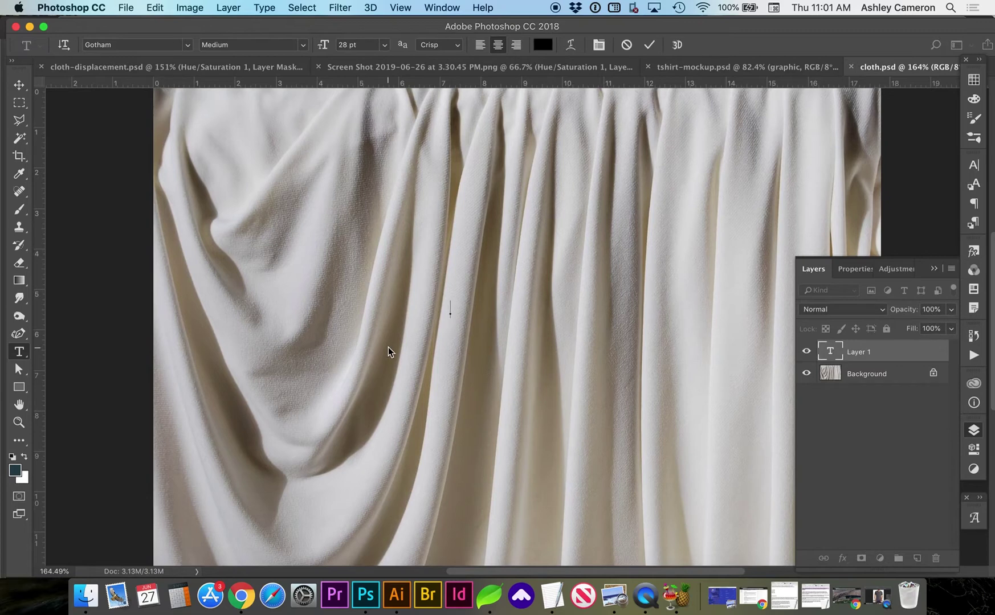
text(CLOTH)
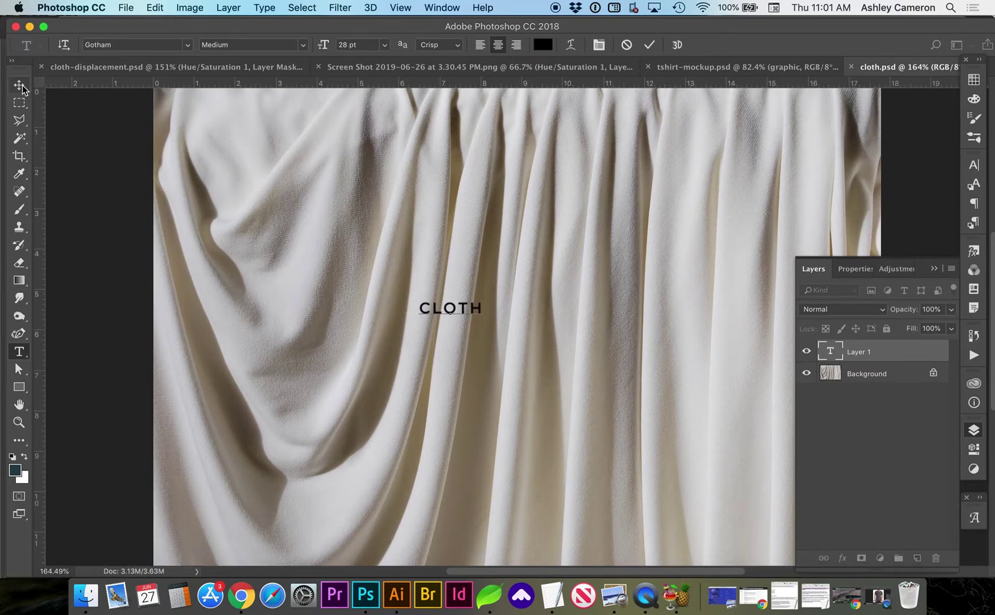
click(20, 85)
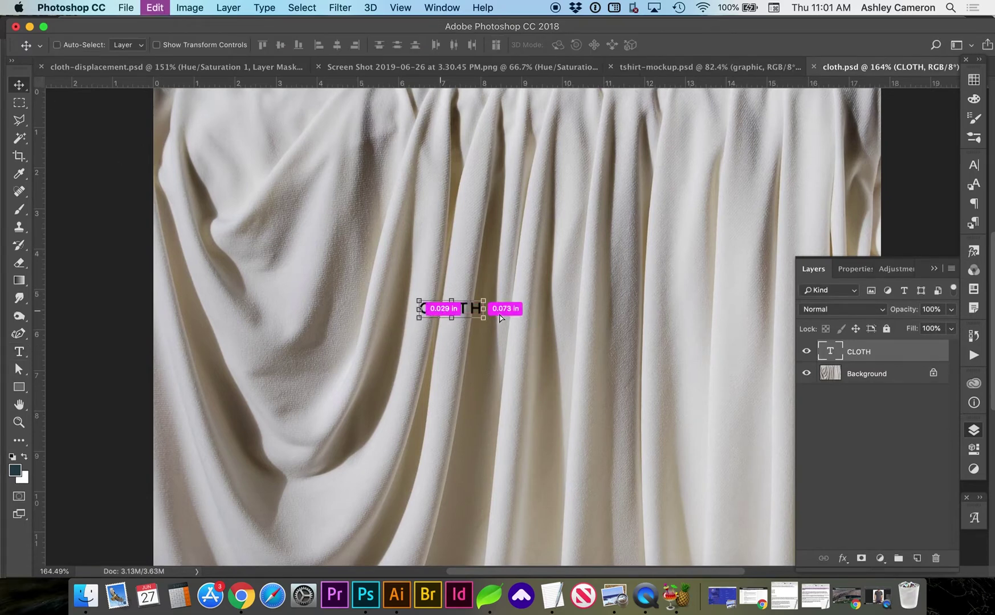
Step: Enlarge the CLOTH text about four times and center it on the fabric
key(super+t)
drag(483, 300, 765, 223)
drag(727, 272, 685, 300)
key(super+1)
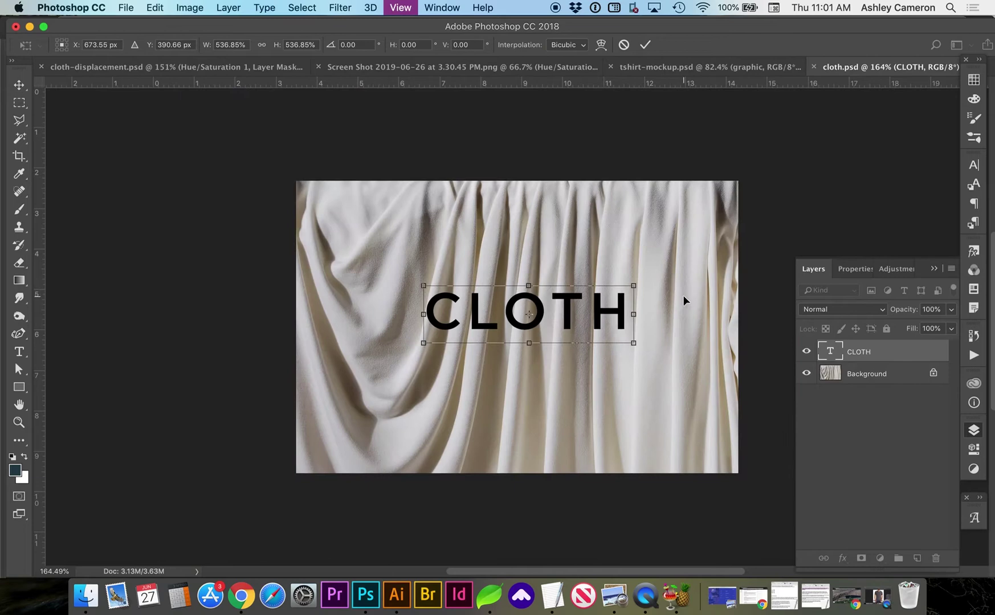
key(super+0)
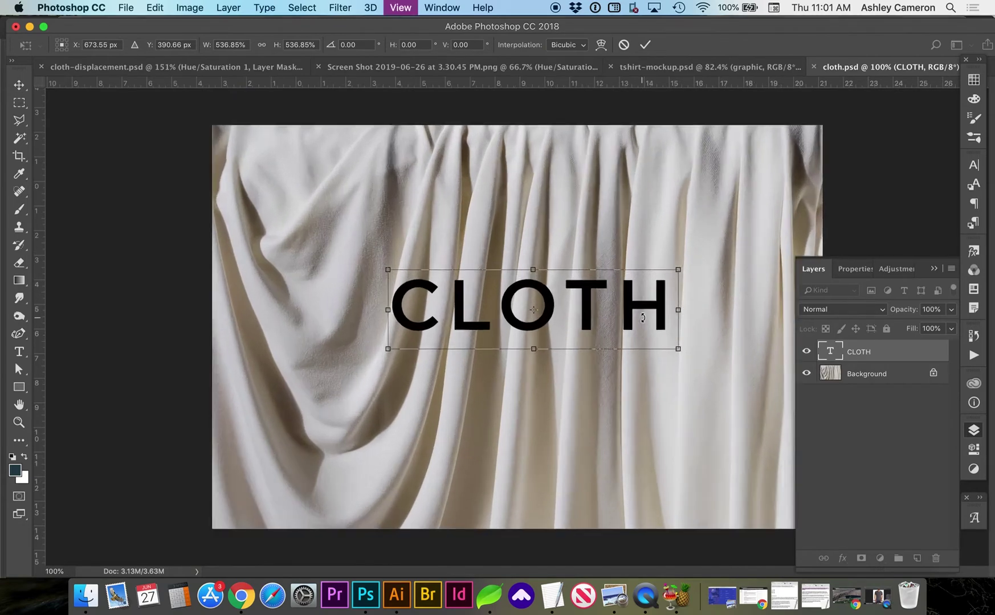
drag(670, 310, 663, 334)
key(Return)
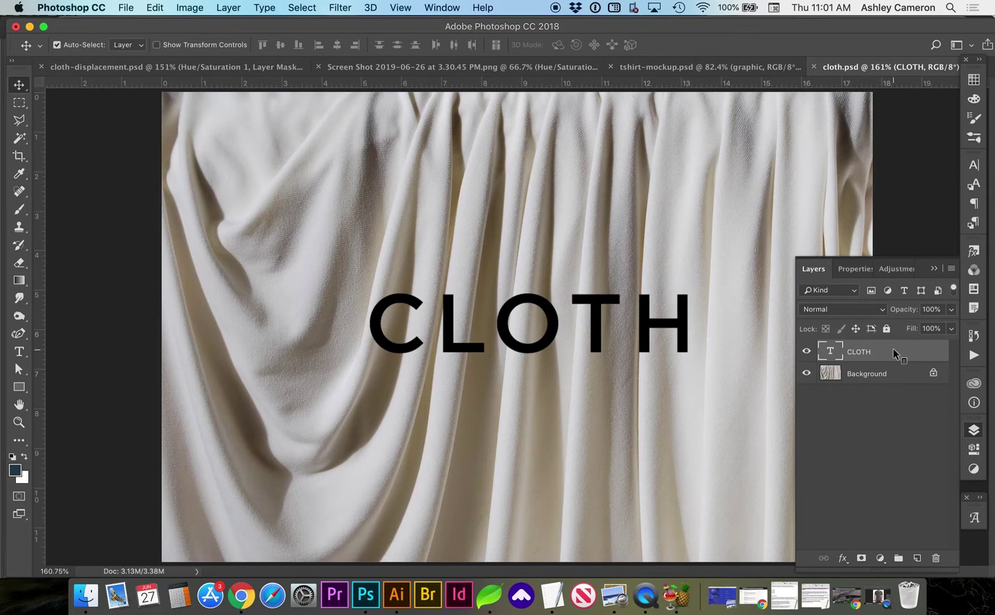
Step: Convert the CLOTH layer to a smart object and apply Displace using cloth-displacement.psd
right_click(893, 348)
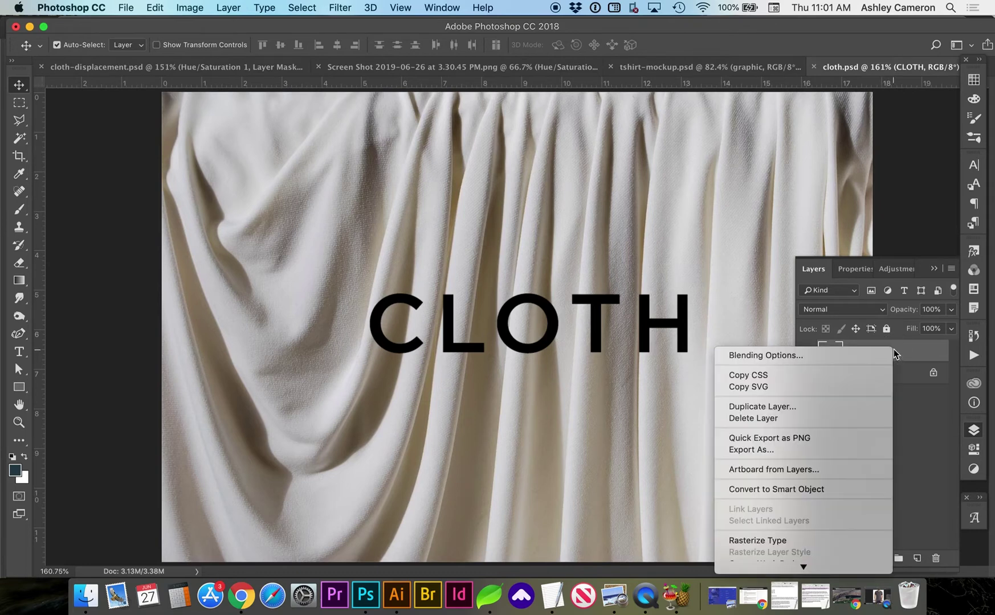
click(796, 490)
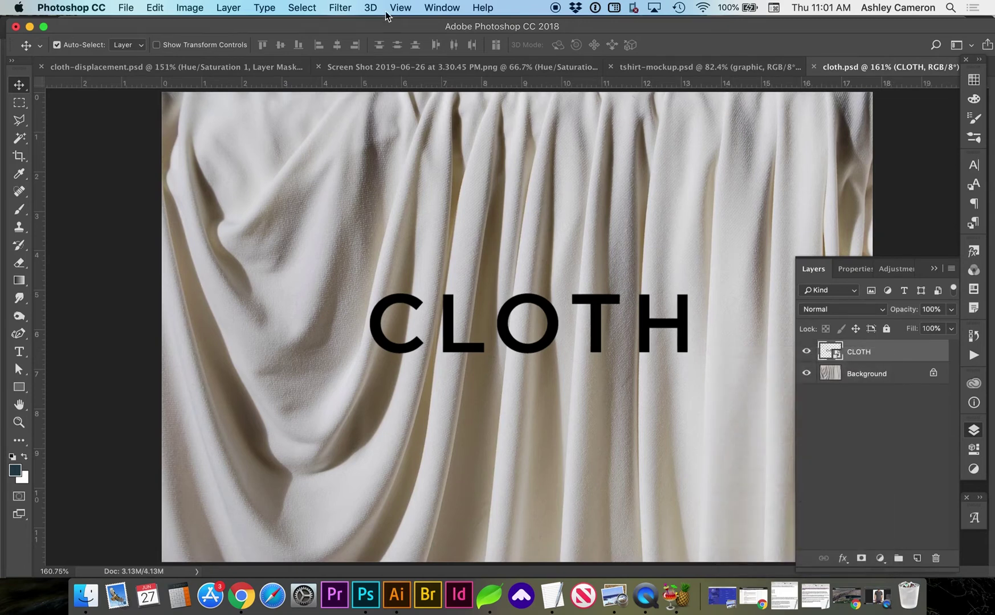
click(340, 7)
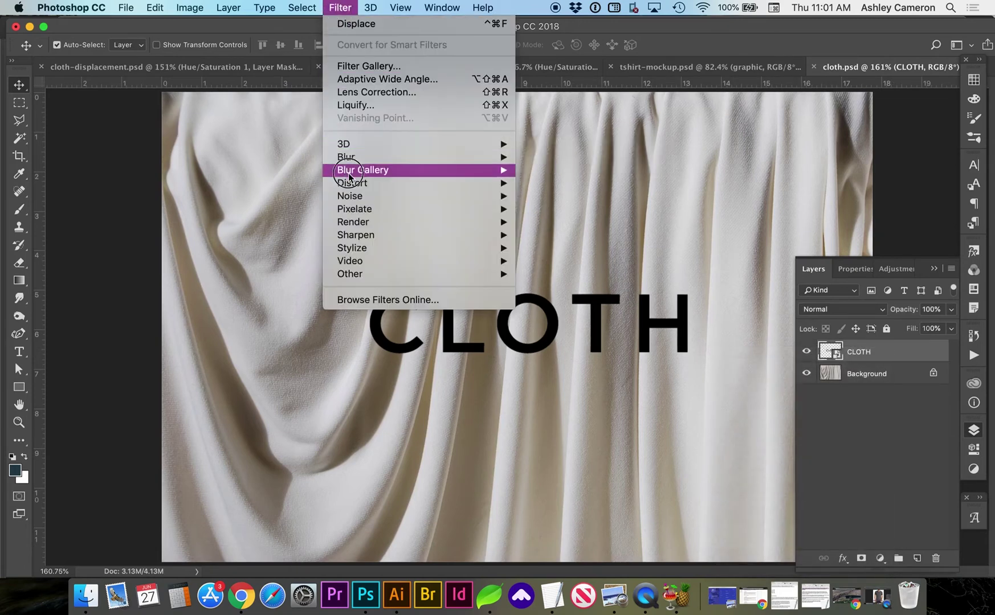
mouse_move(351, 186)
click(586, 186)
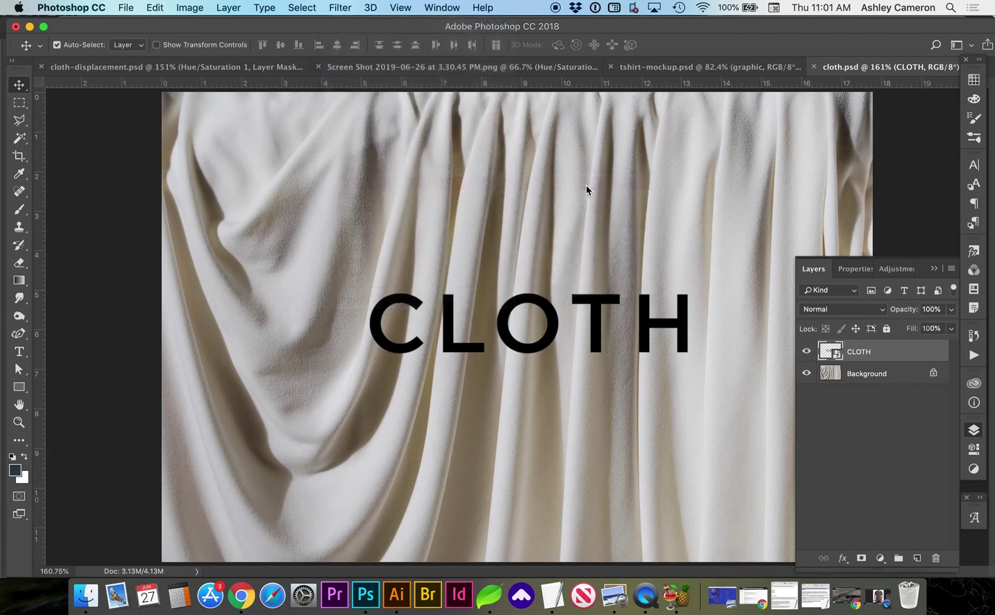
click(750, 136)
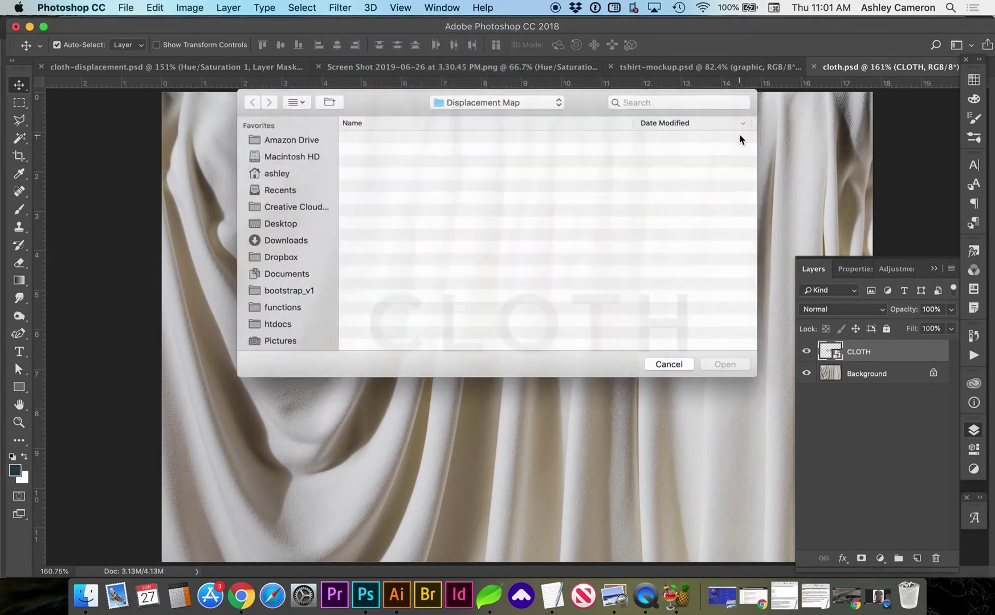
click(410, 133)
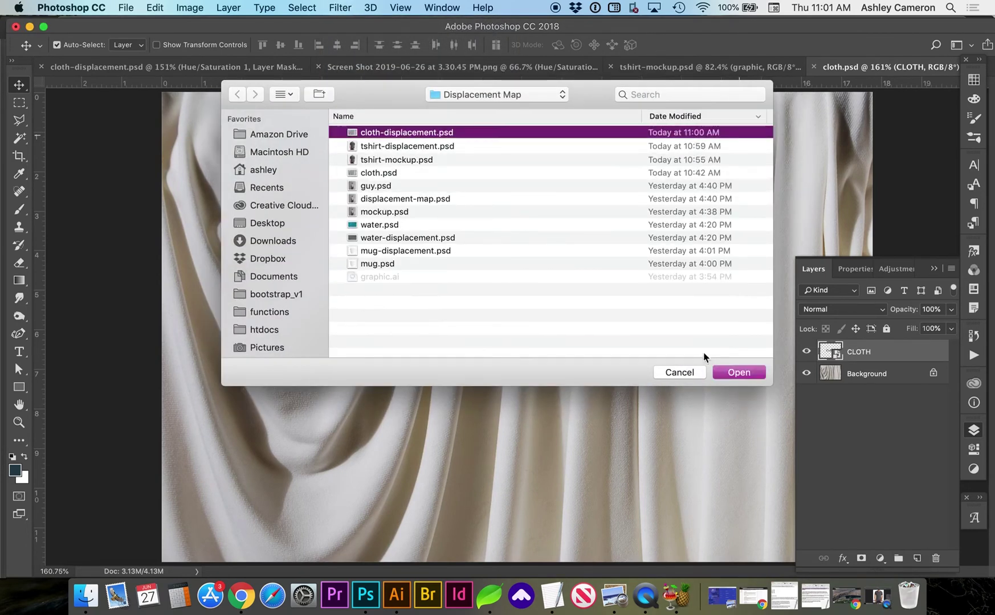
click(729, 373)
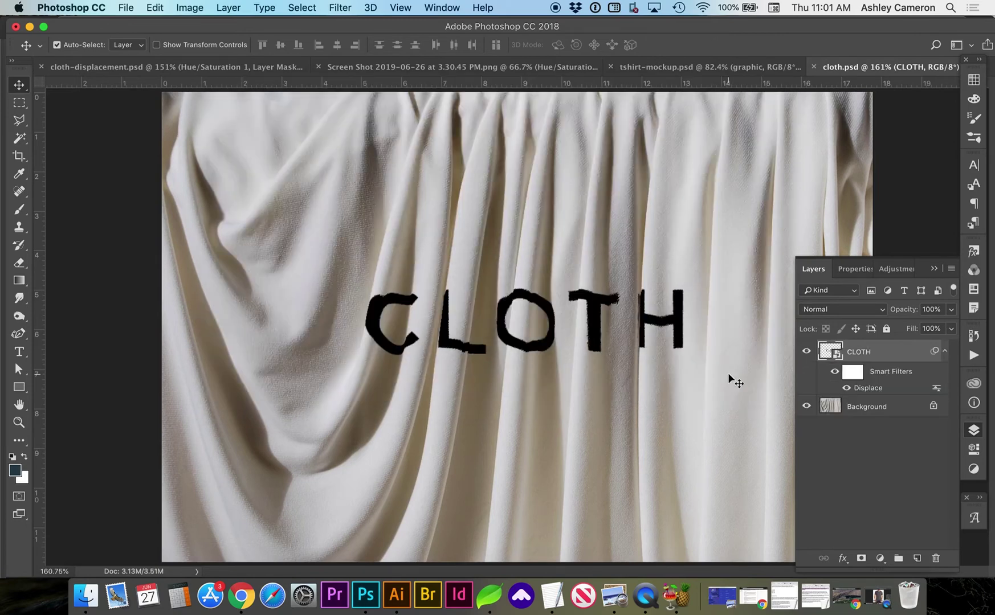
key(z)
mouse_move(399, 299)
mouse_down()
mouse_move(410, 306)
mouse_move(378, 291)
mouse_move(384, 297)
mouse_up()
key(super+r)
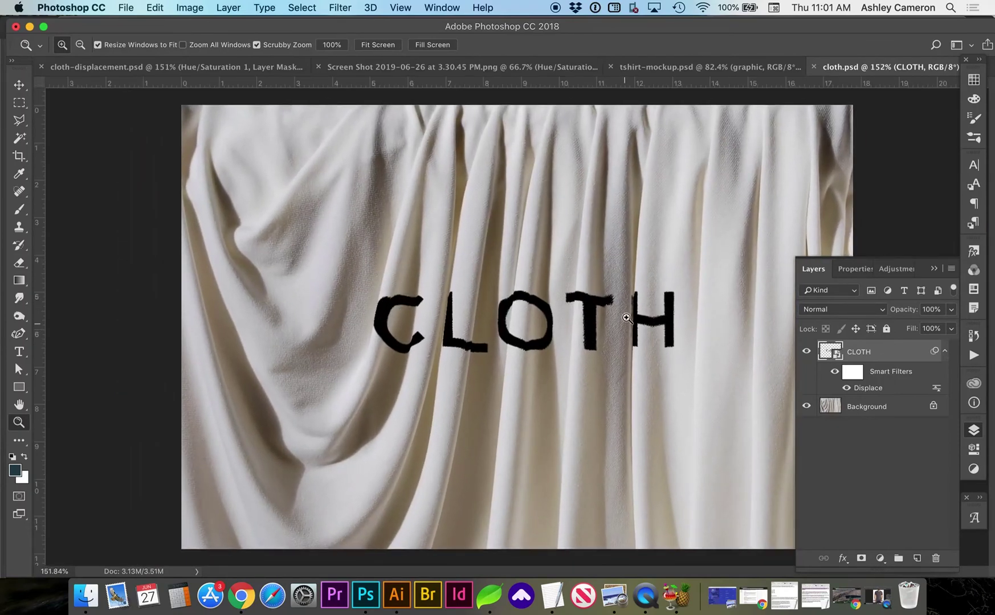
Step: Set the CLOTH layer's Fill to 0% and add a Color Overlay layer style
click(950, 329)
drag(924, 349, 869, 363)
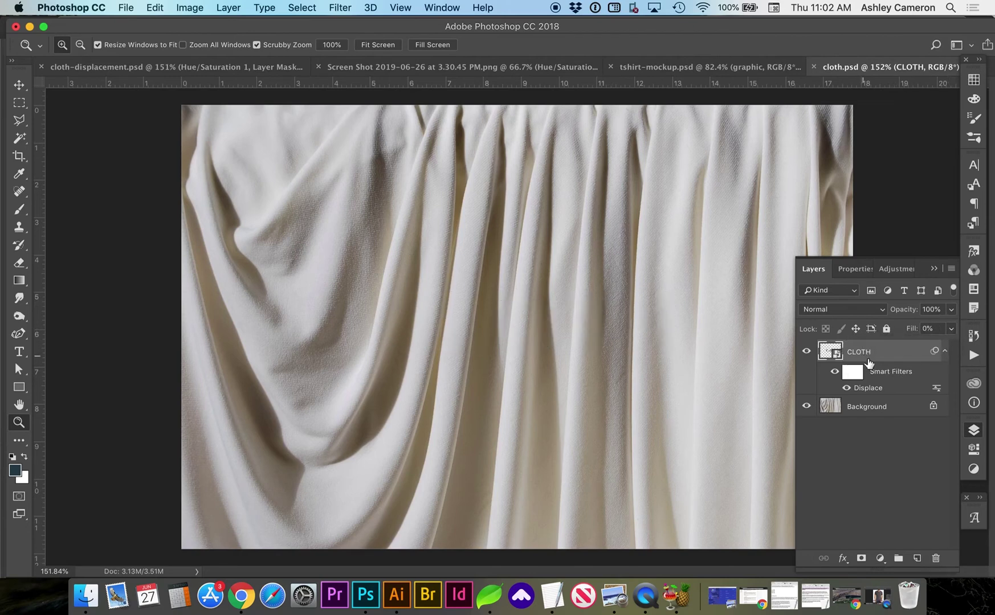
double_click(906, 356)
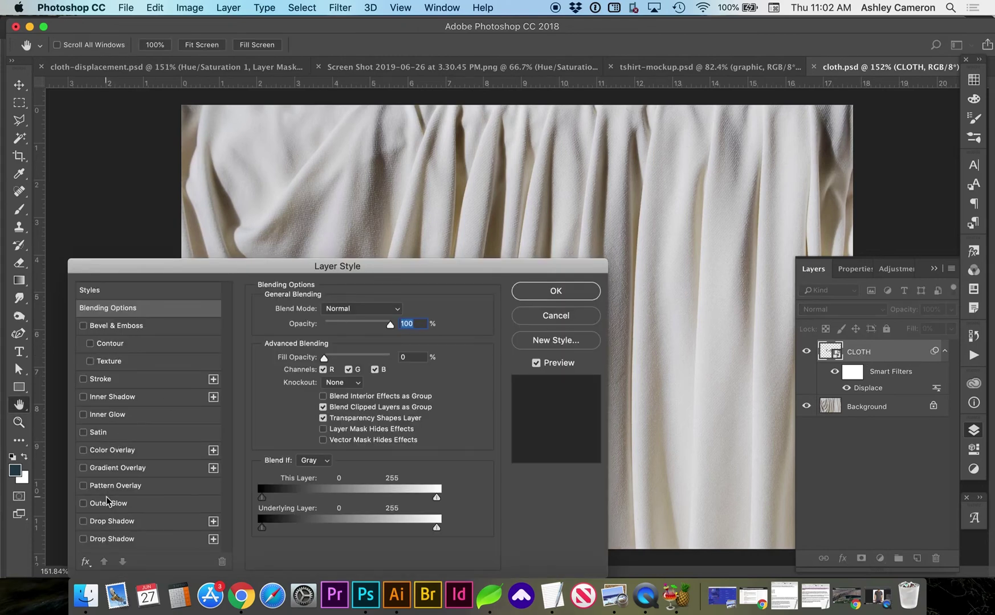
click(107, 450)
Step: Set the Color Overlay to dark navy blue (#113860) at 100% opacity
drag(415, 267, 408, 368)
click(394, 396)
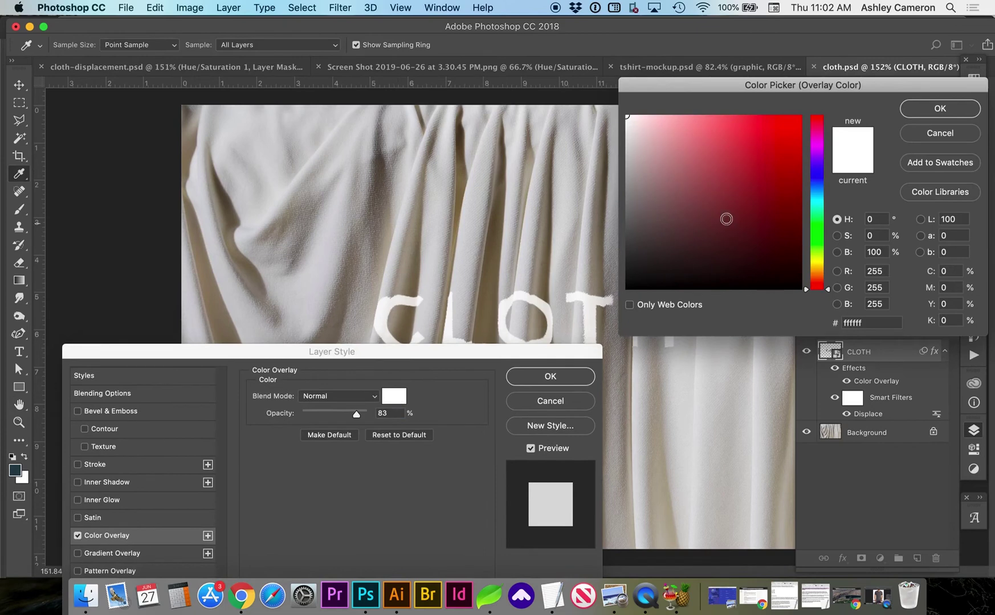
click(818, 190)
click(748, 220)
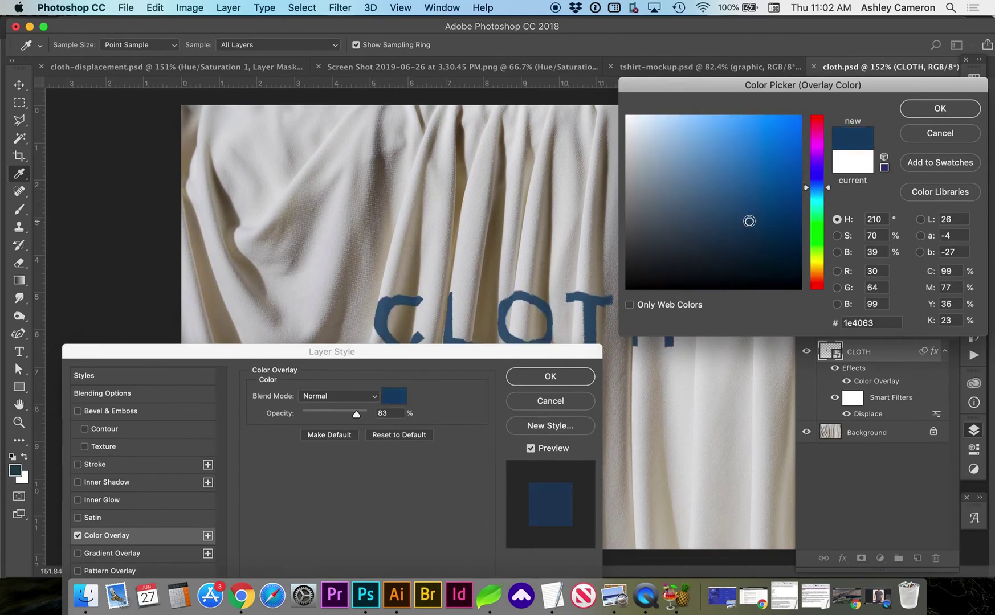
click(773, 226)
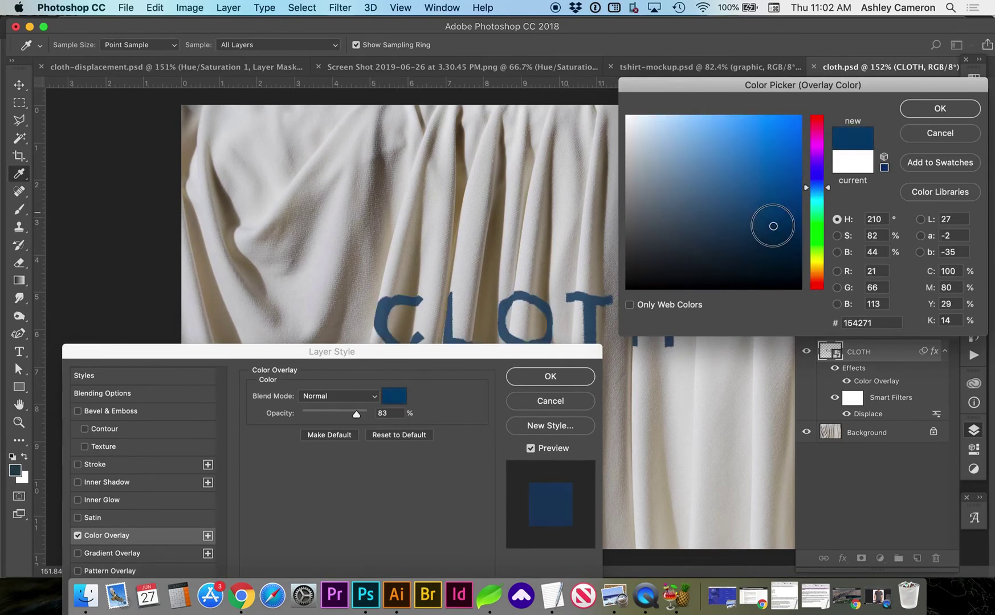
click(940, 108)
drag(356, 414, 367, 414)
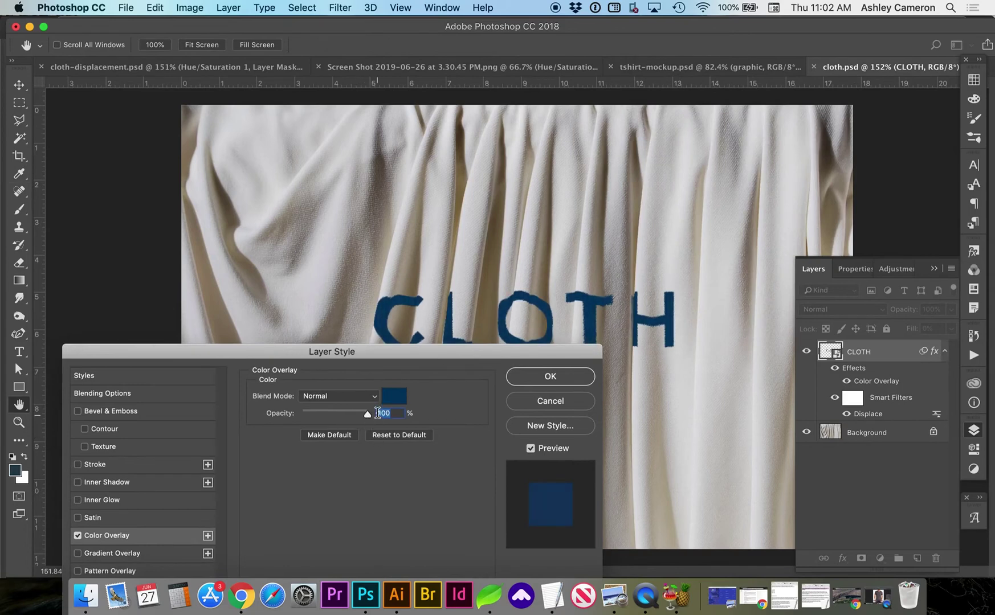
Step: Try Linear Burn, then Color Burn for the overlay blend, with opacity around 90%
click(365, 397)
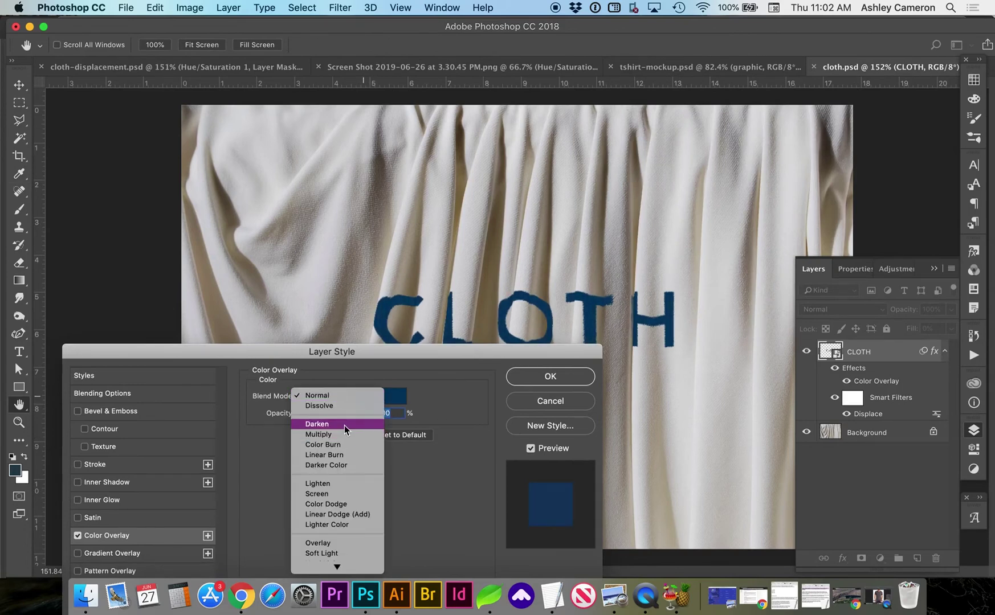
click(340, 455)
click(345, 397)
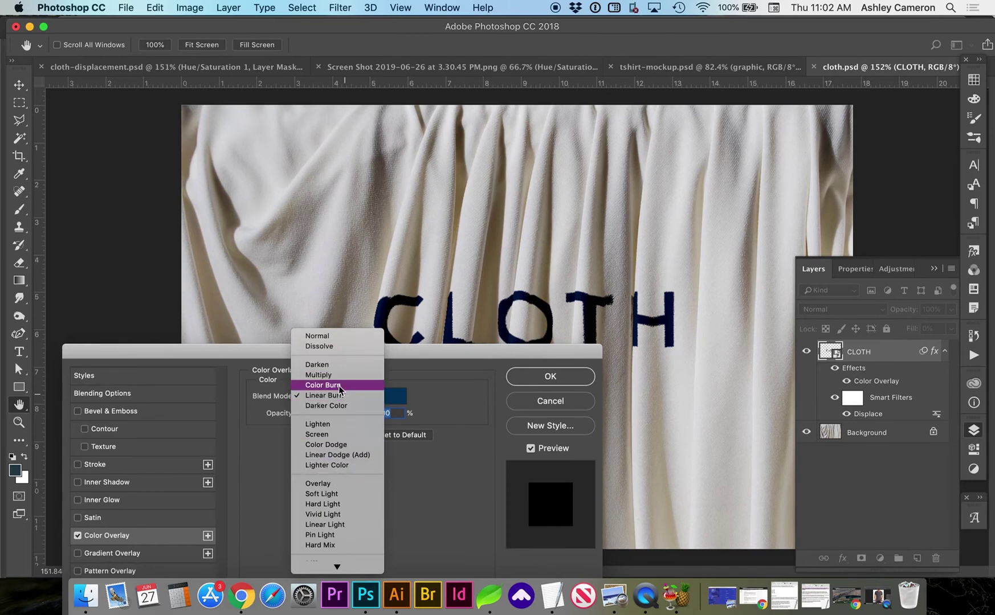
click(340, 394)
key(Up)
key(Up)
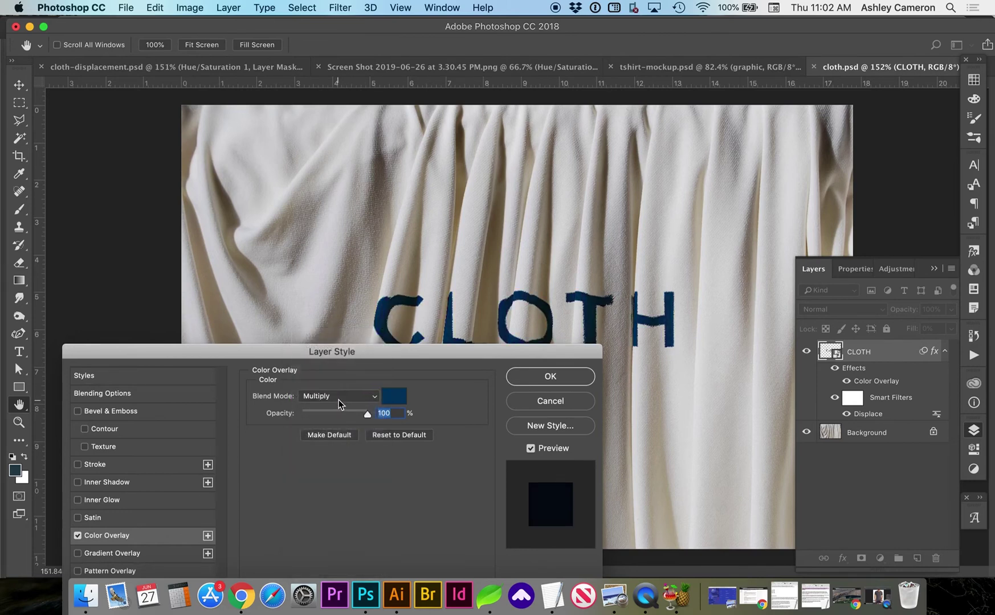
drag(369, 356, 369, 391)
drag(366, 451, 360, 450)
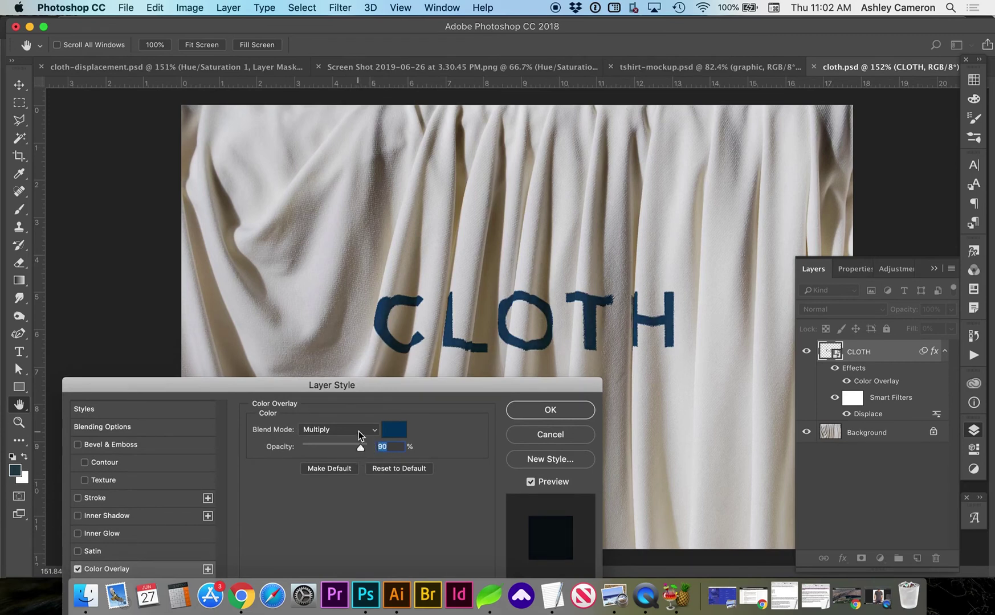
Step: After trying Soft Light, settle on Color Burn at about 70% opacity and apply
click(357, 428)
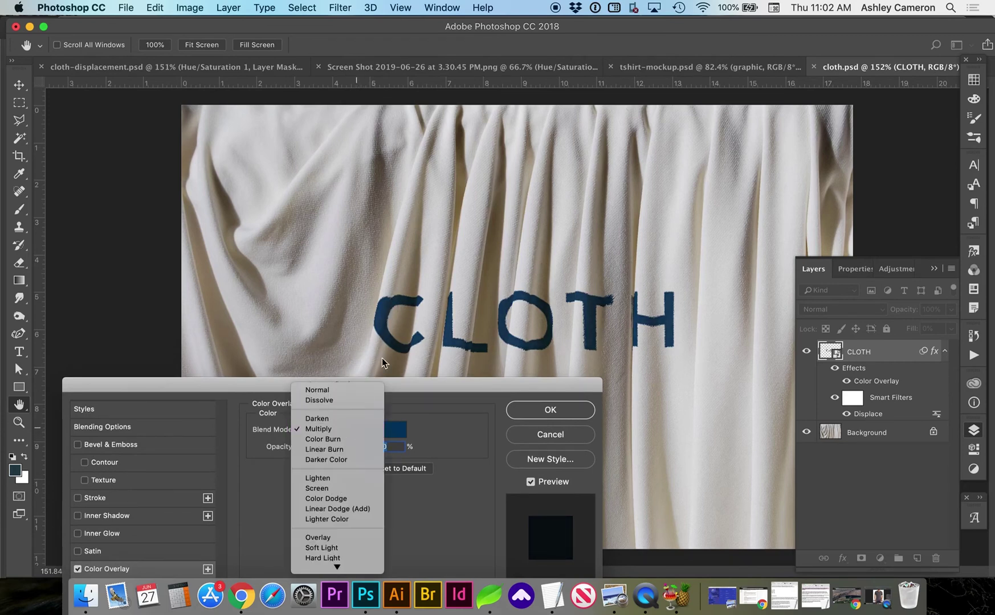
scroll(318, 508, down, 1)
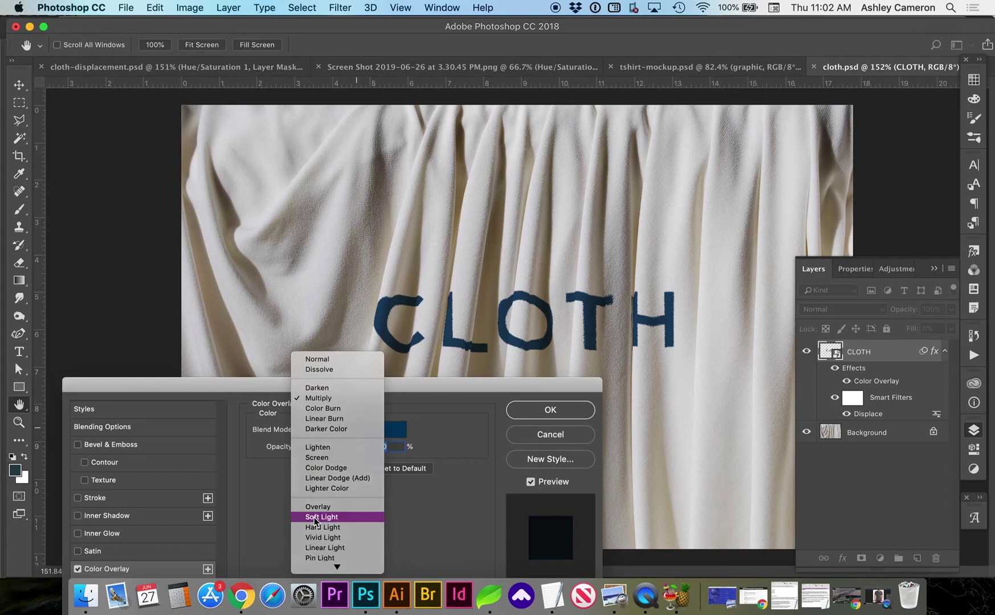
click(315, 517)
click(336, 429)
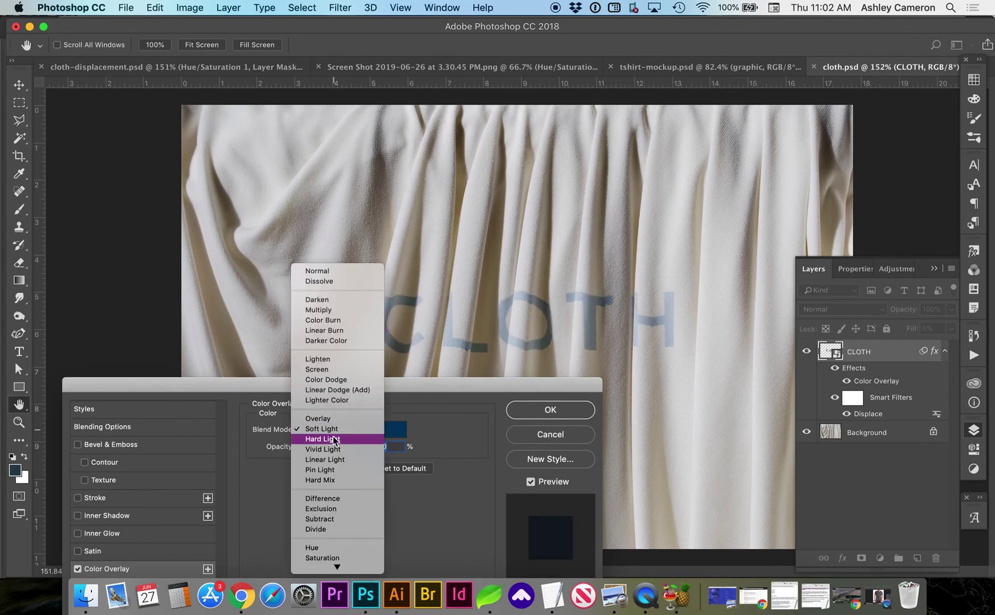
click(333, 320)
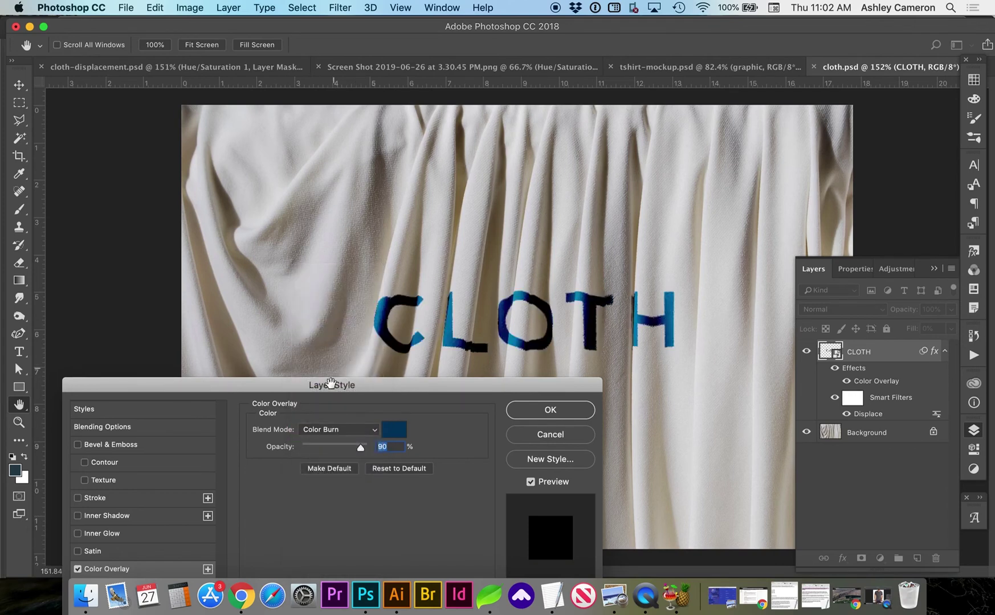
drag(349, 449, 347, 450)
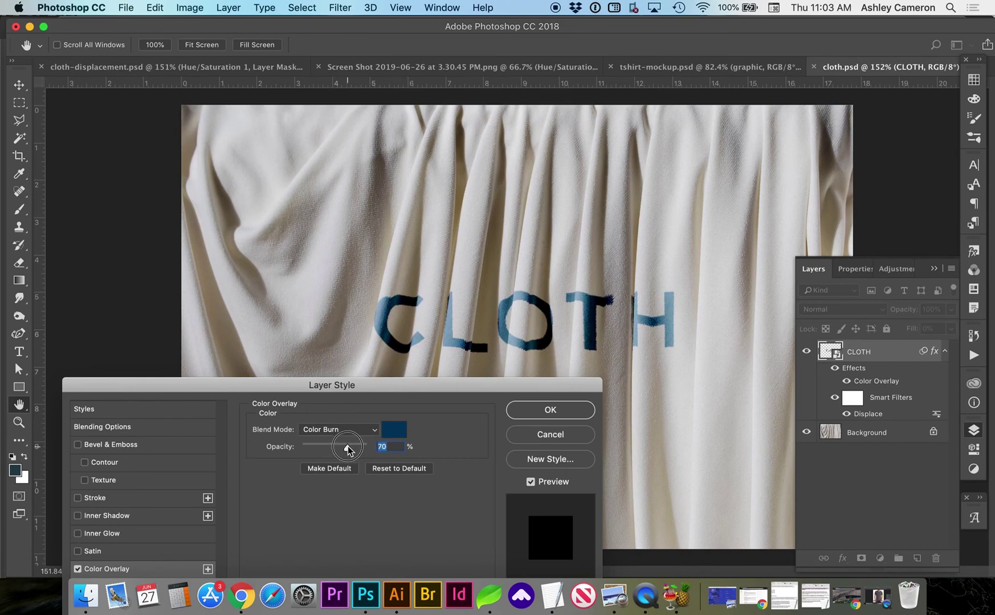
click(540, 411)
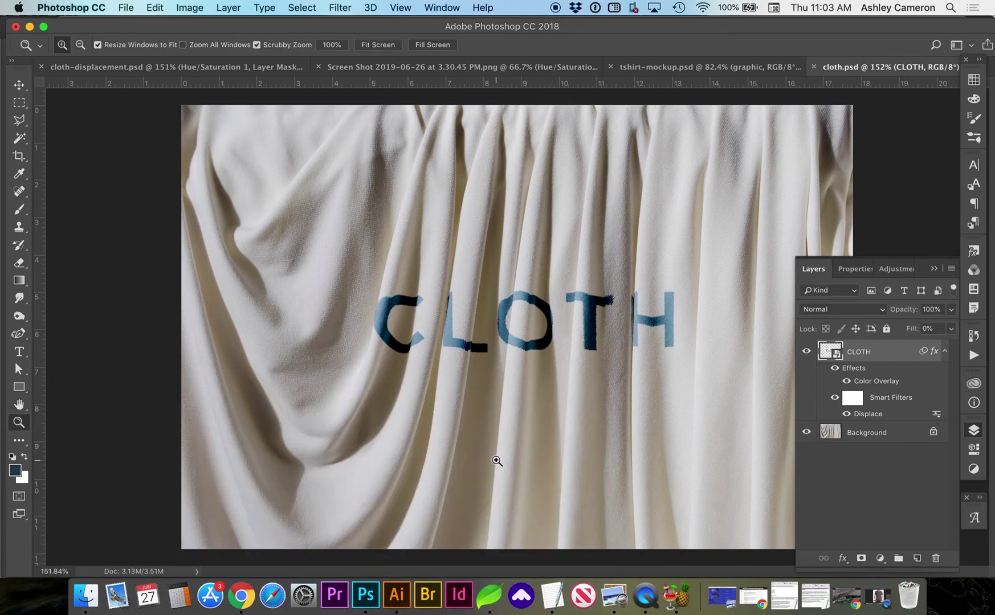
Step: Open the CLOTH smart object, crop-enlarge its canvas around the text, and show the Displacement Map folder
key(v)
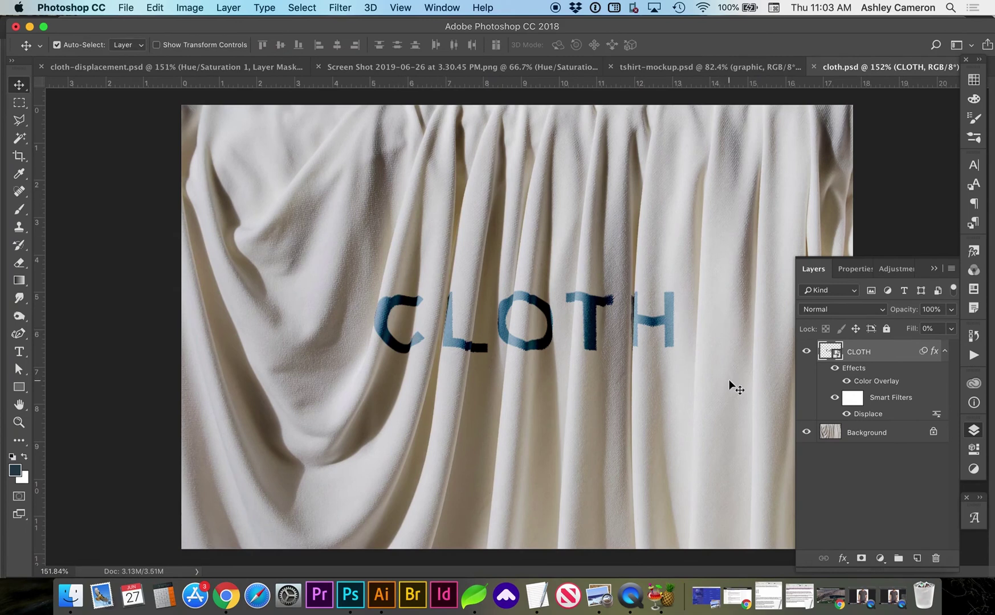
click(825, 353)
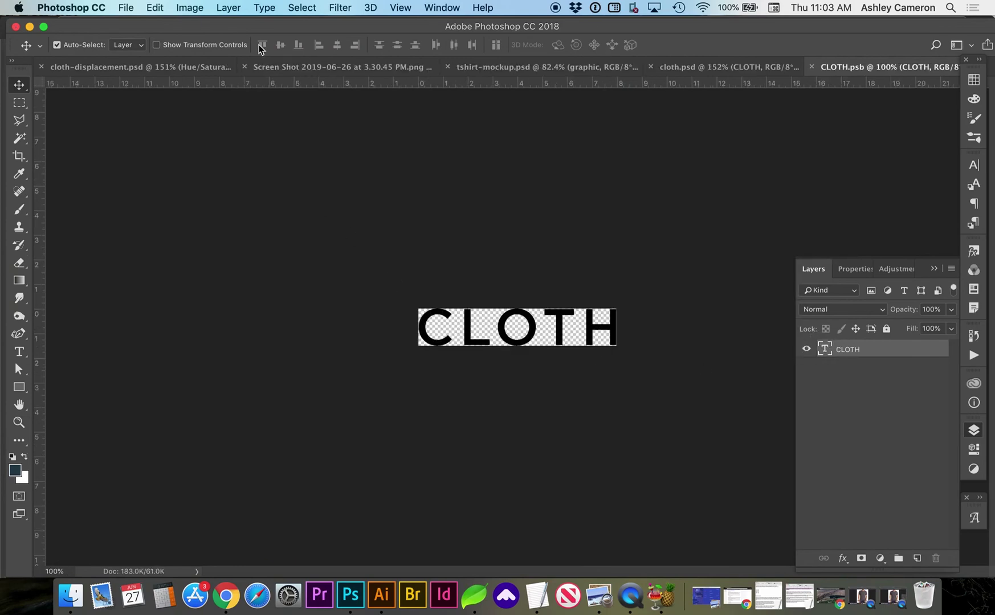
key(c)
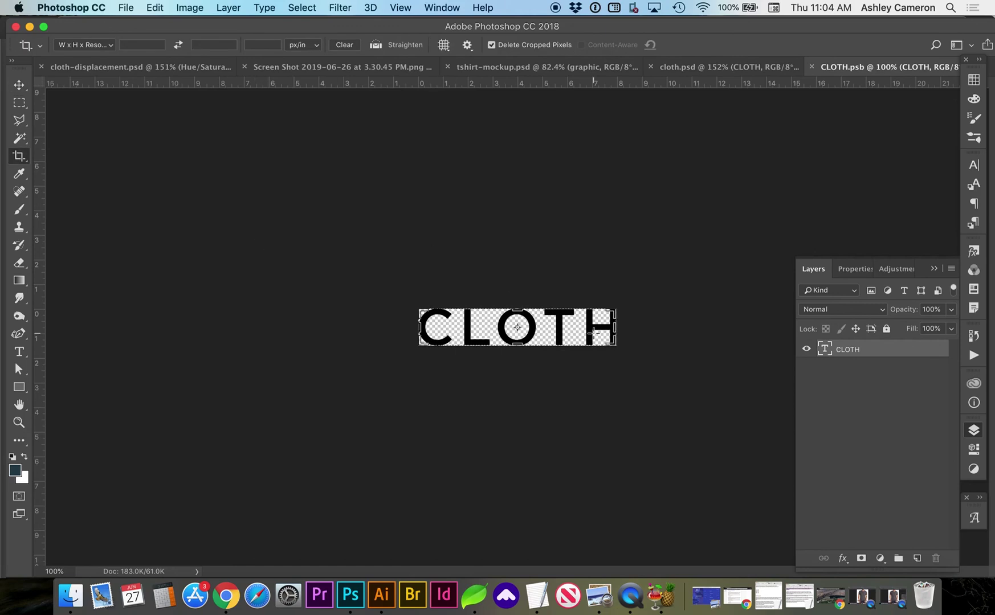
drag(617, 309, 691, 231)
key(Return)
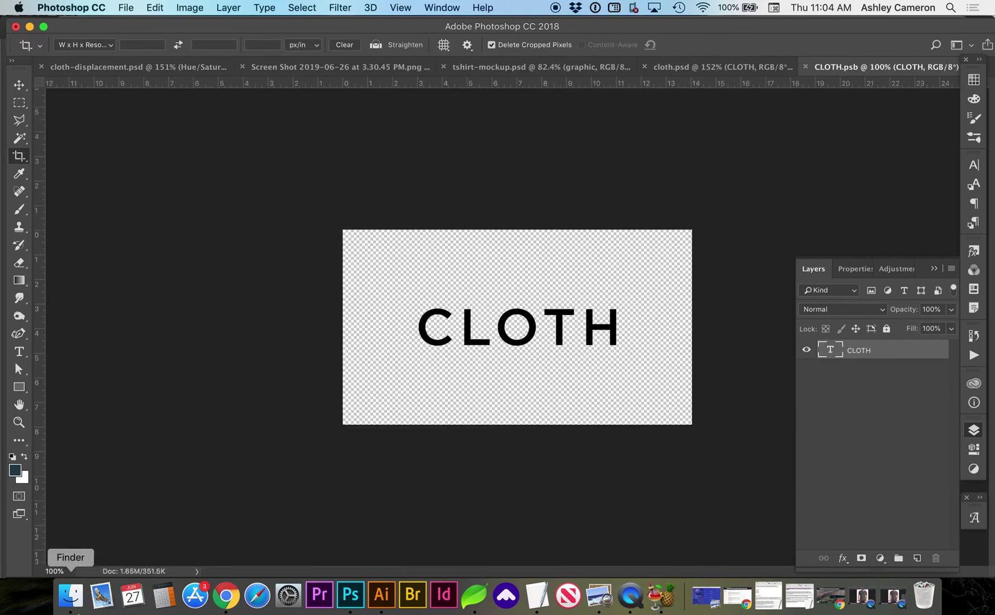
key(shift+Tab)
click(64, 602)
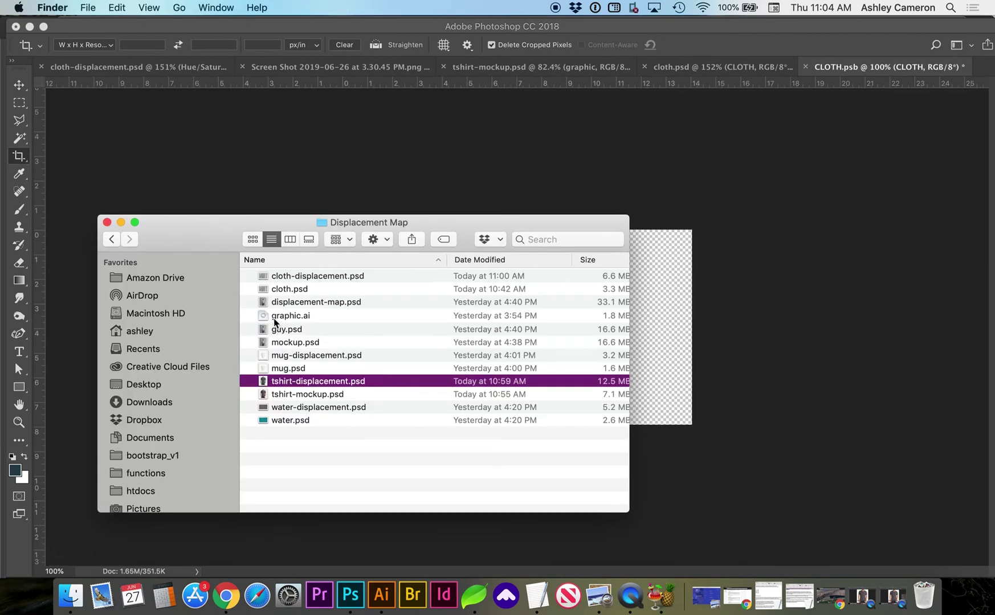
Step: Place graphic.ai as a smart object and centre it on the enlarged canvas
drag(282, 316, 656, 313)
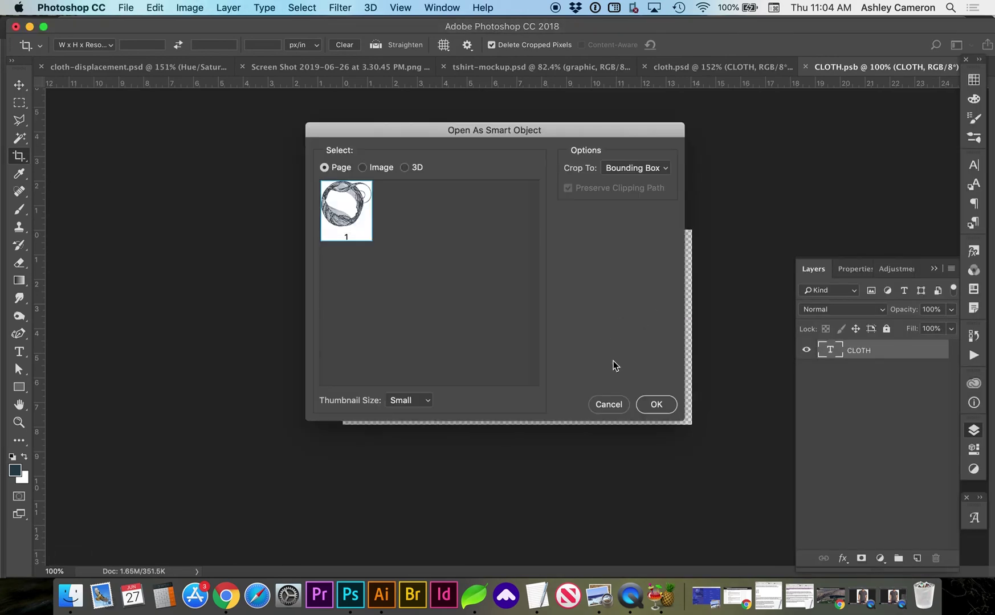
click(655, 405)
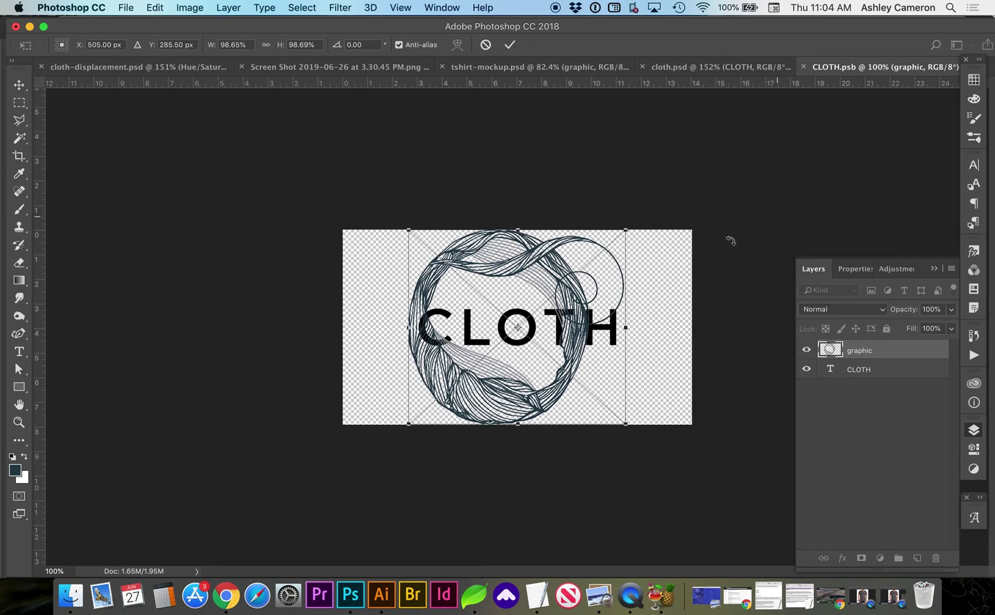
drag(587, 320, 606, 319)
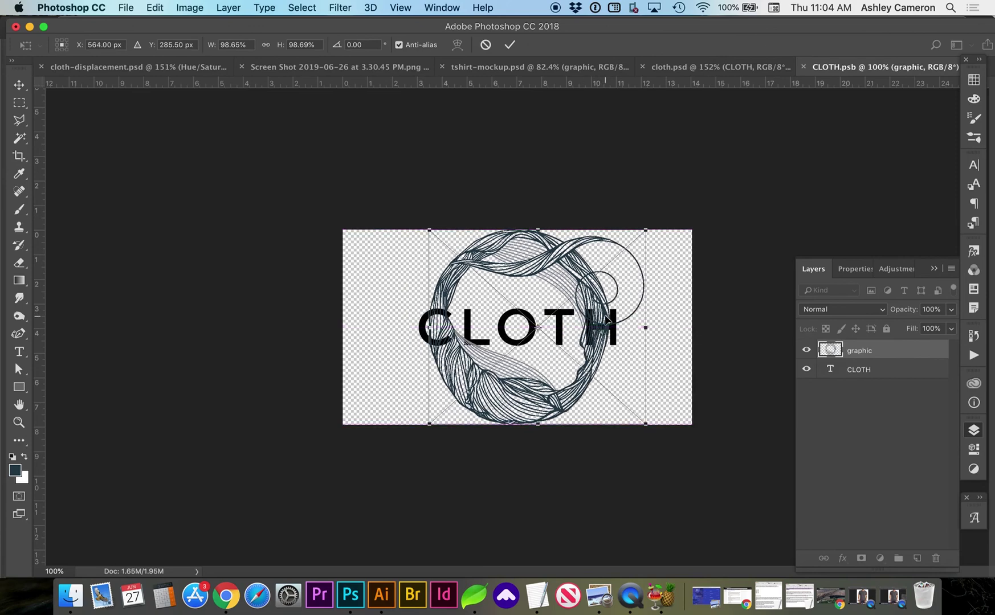
key(Return)
Step: Hide the CLOTH text layer and save CLOTH.psb
key(c)
click(806, 370)
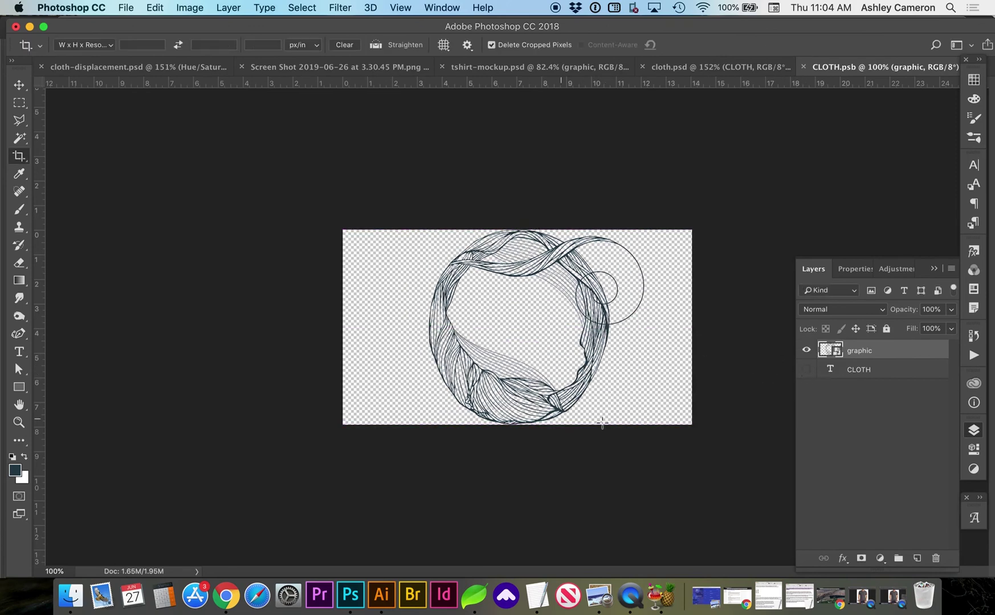
key(super)
key(super+s)
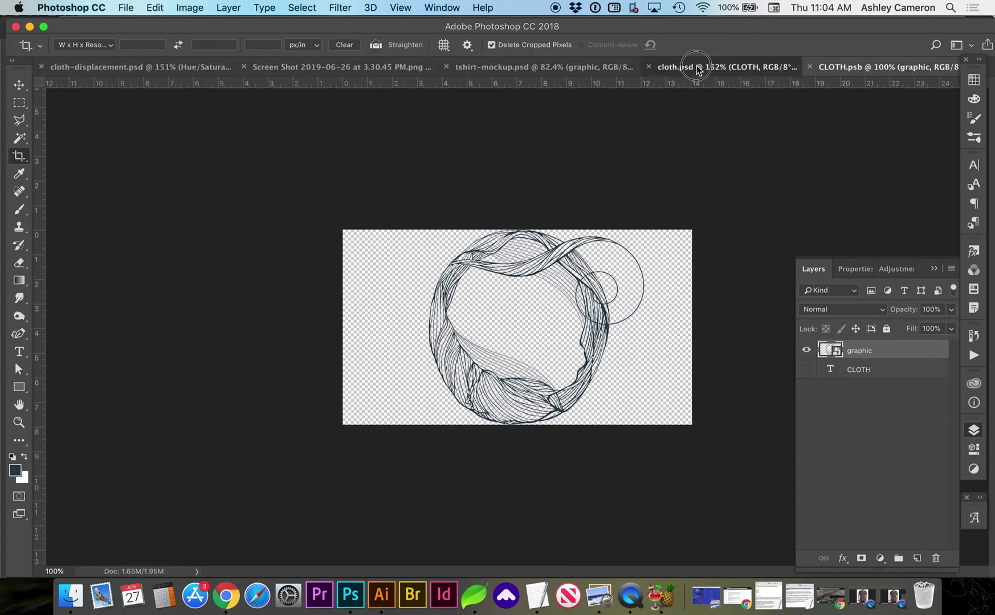
Step: Return to cloth.psd to view the warped blue graphic and select the Move tool
click(696, 66)
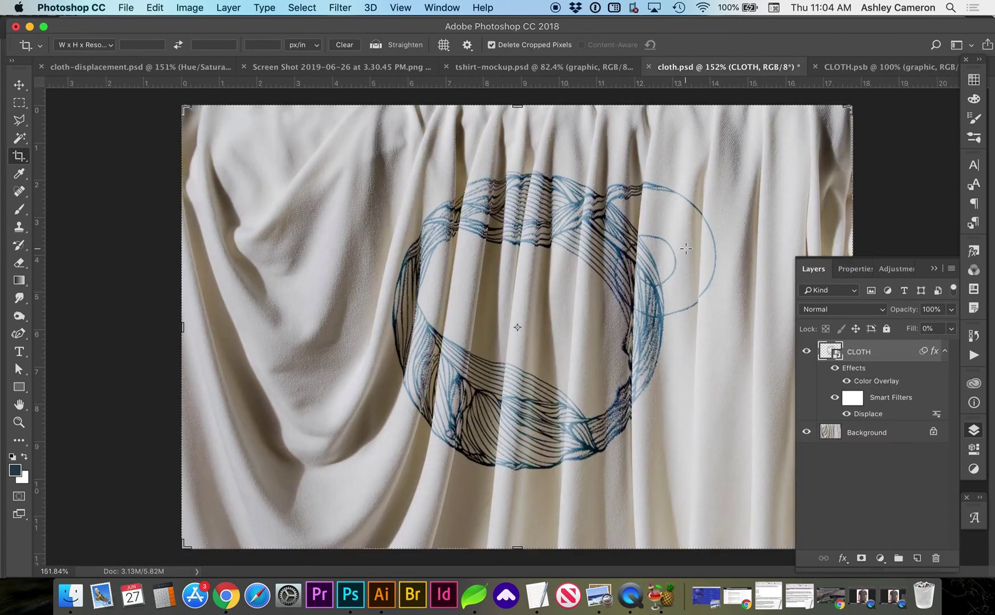
key(v)
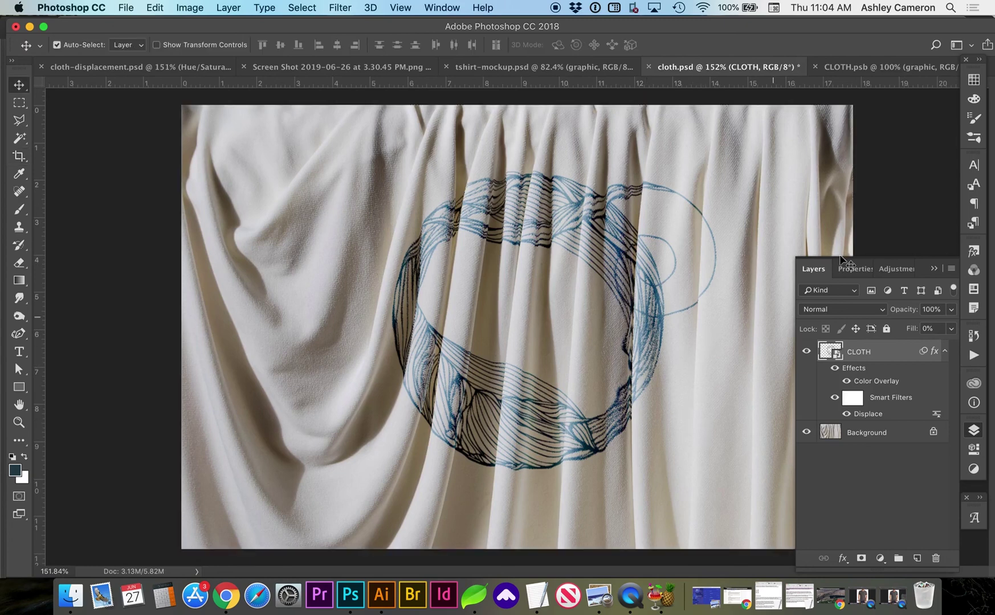